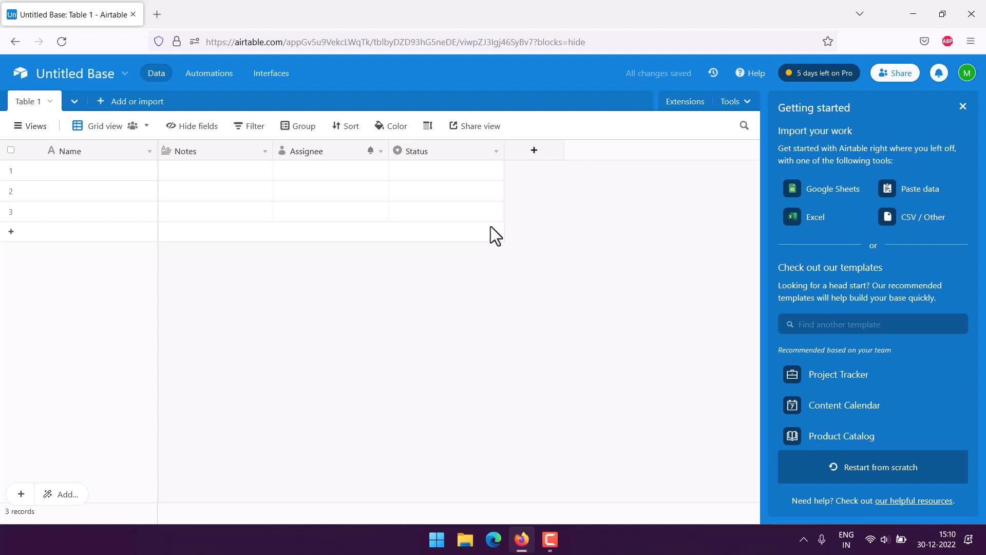
- Delete the Status, Assignee and Notes fields from Table 1
click(496, 152)
scroll(497, 329, down, 1)
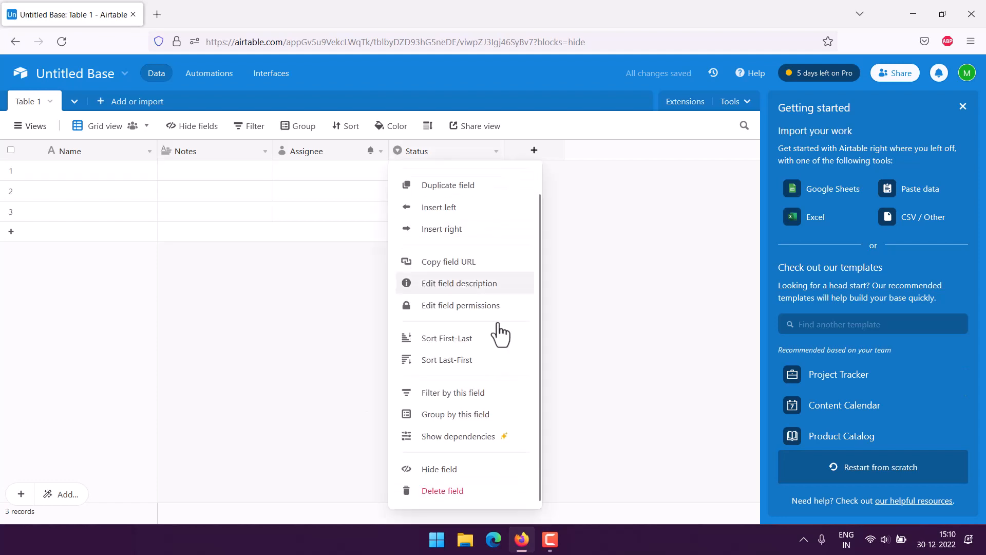
click(449, 491)
click(381, 151)
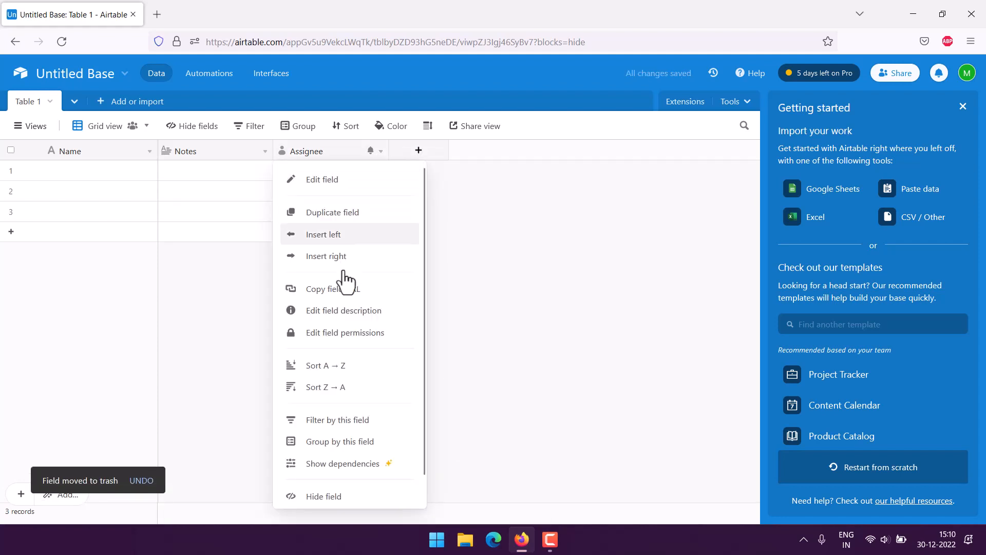
scroll(345, 281, down, 1)
click(340, 494)
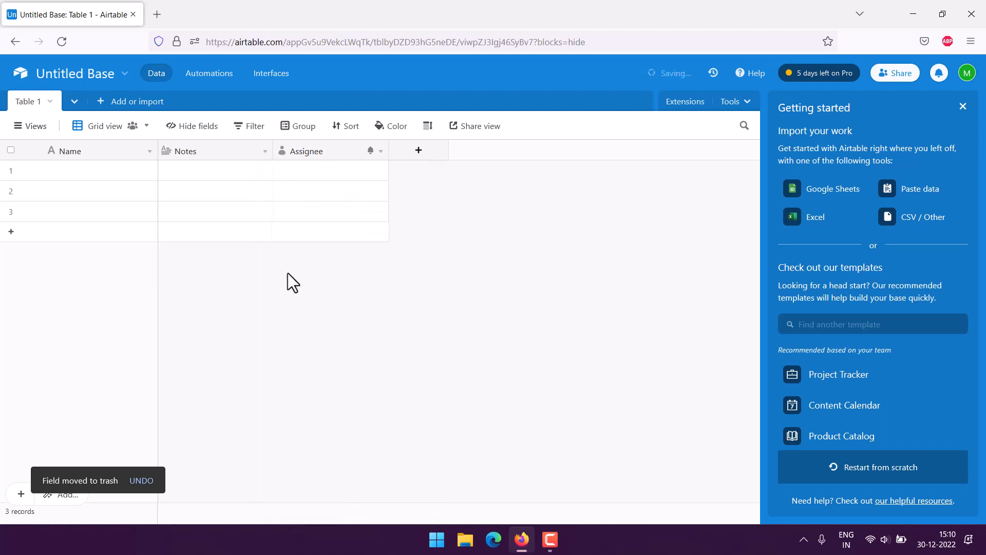
click(265, 151)
scroll(256, 331, down, 1)
click(231, 495)
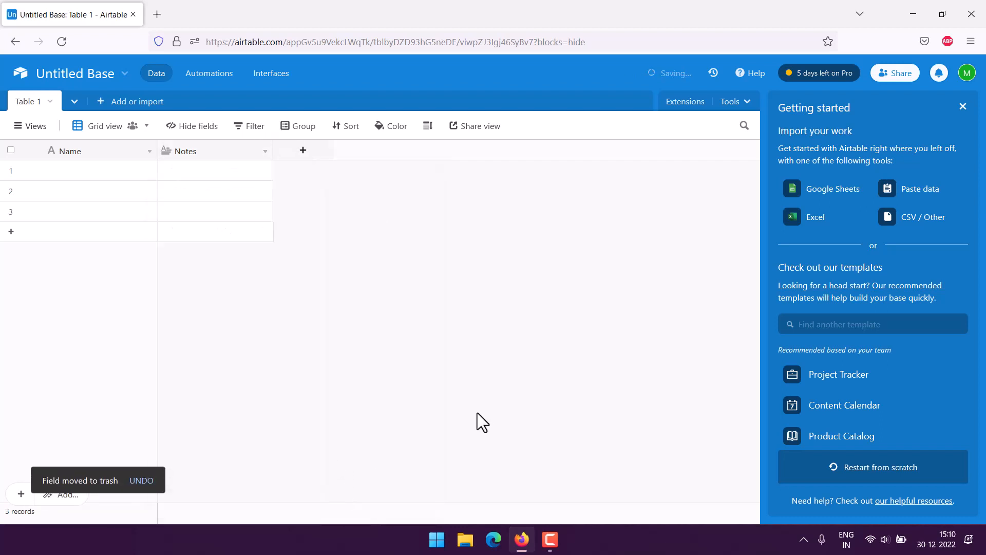
- Convert the Name field to an Autonumber field called No and narrow its column
click(147, 154)
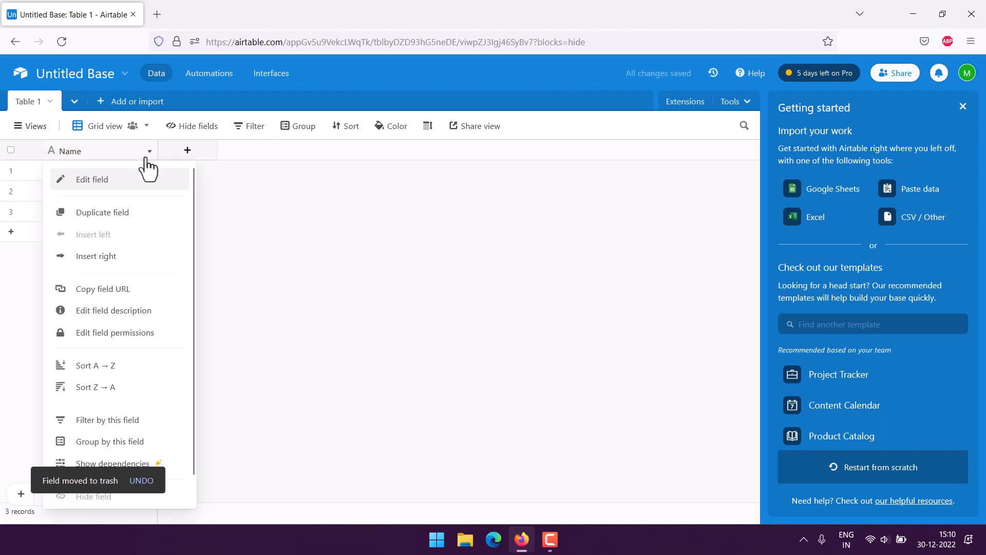
click(138, 179)
click(197, 257)
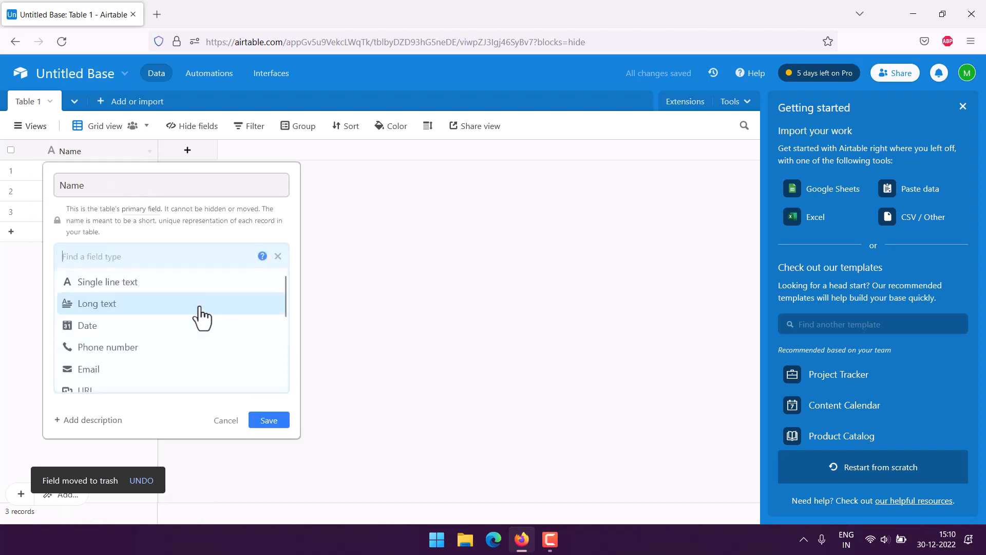
scroll(200, 316, down, 5)
click(128, 363)
click(108, 189)
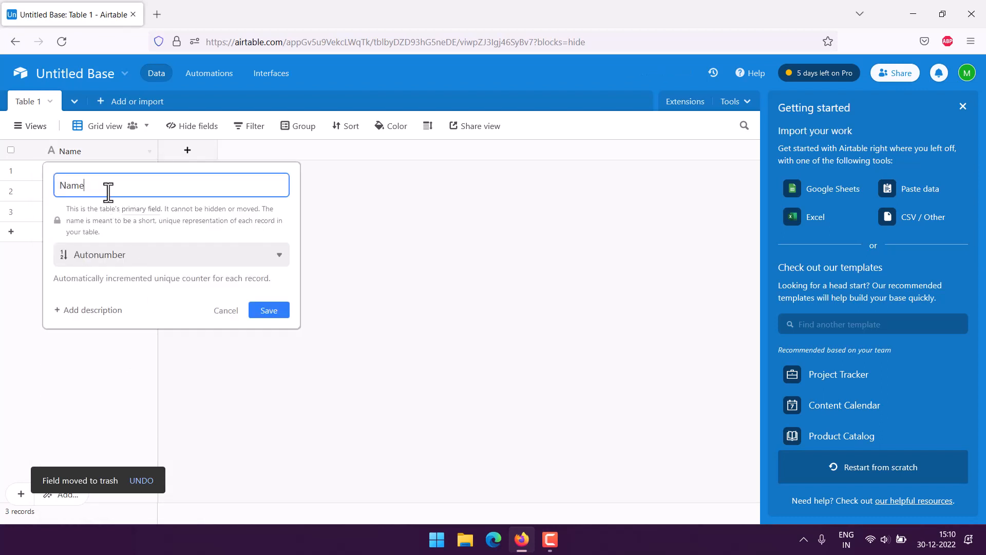
drag(108, 193, 56, 185)
text(No)
click(276, 310)
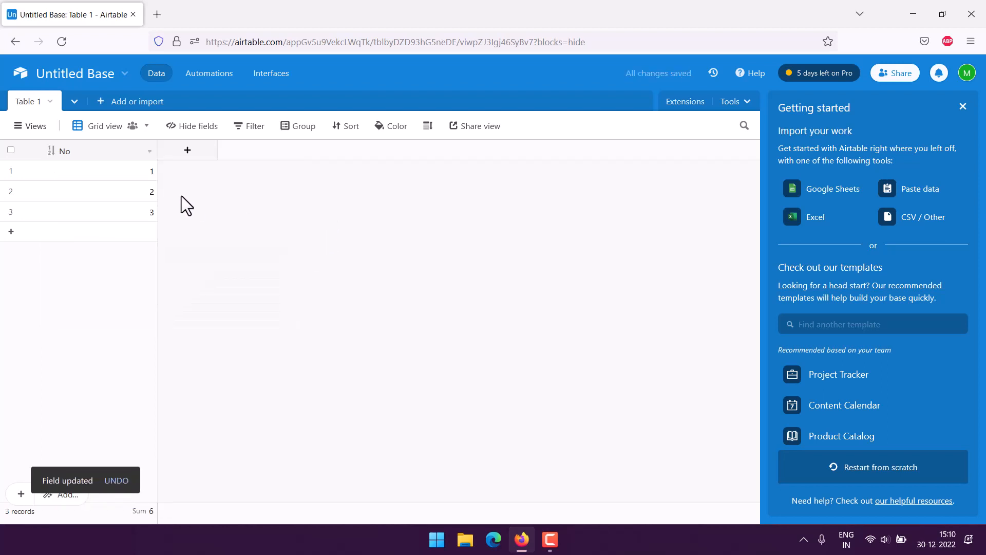
drag(157, 169, 103, 170)
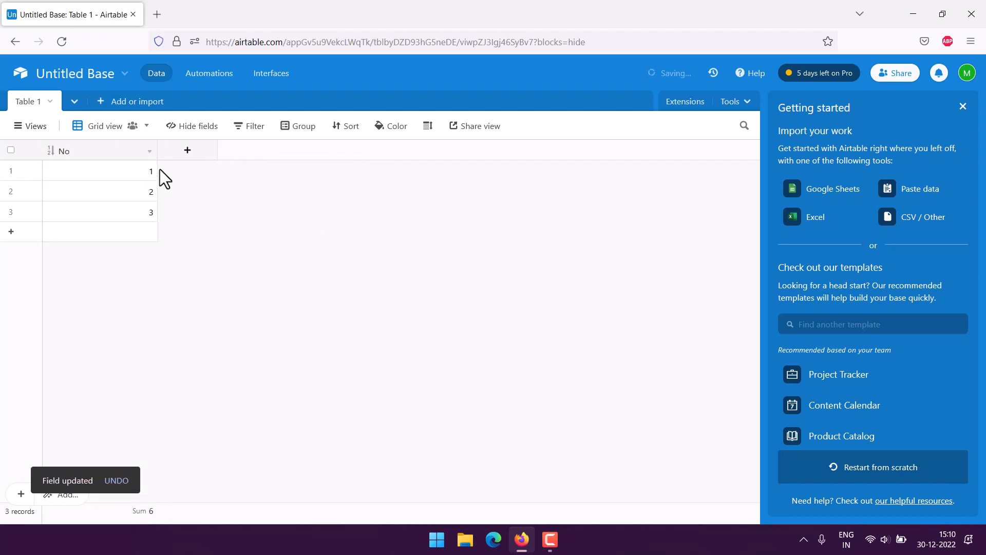
drag(157, 146, 97, 147)
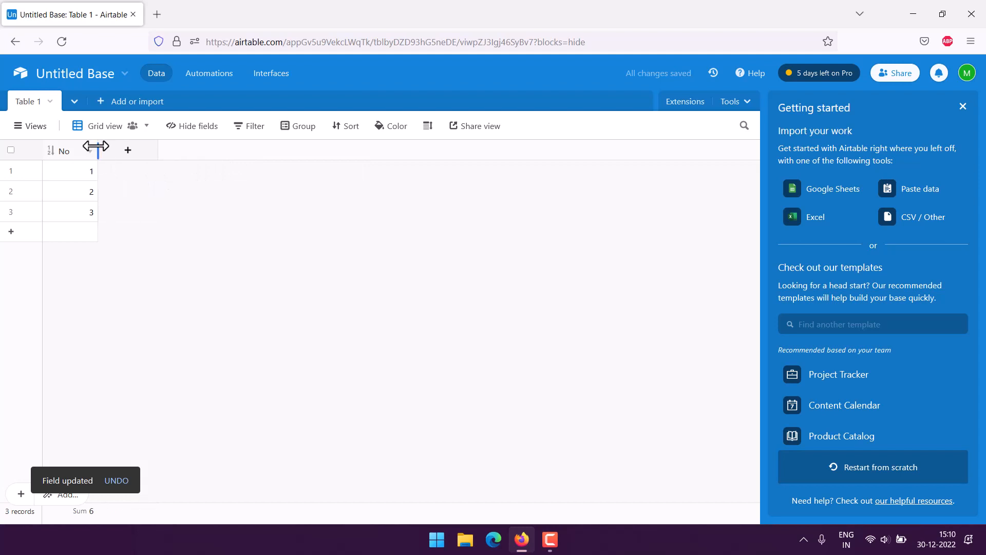
- Create a Date field in Friendly format with 24-hour time, then narrow its column
click(128, 150)
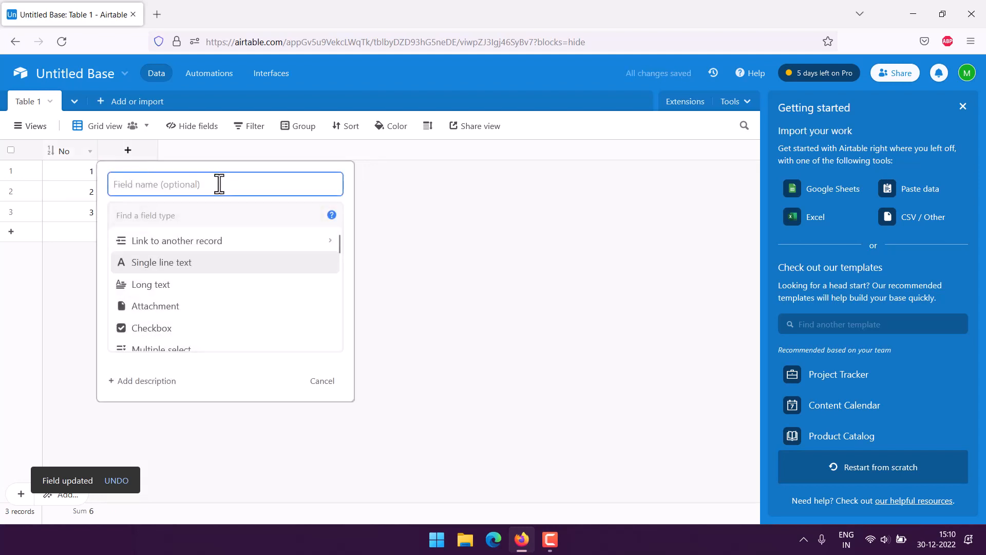
text(Date)
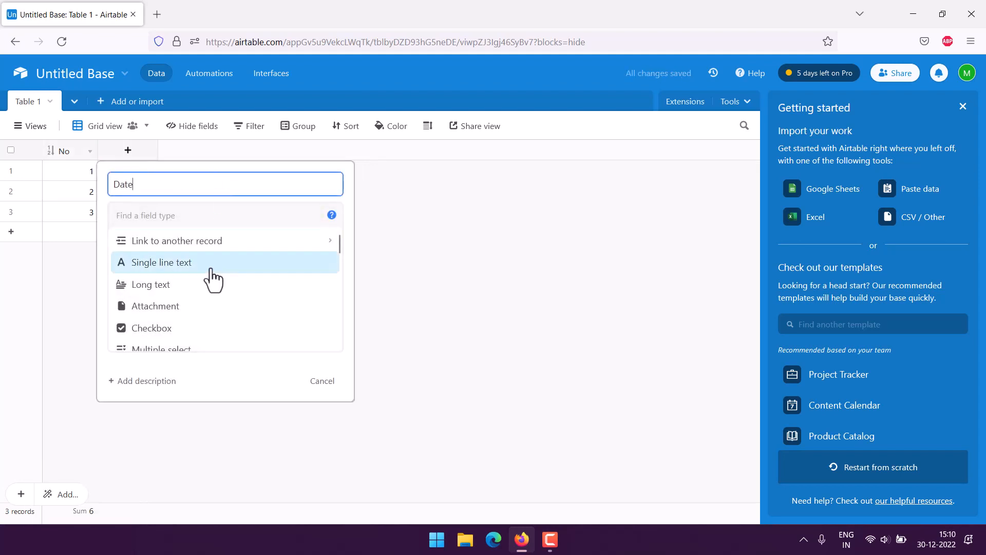
scroll(212, 277, down, 4)
scroll(204, 280, up, 3)
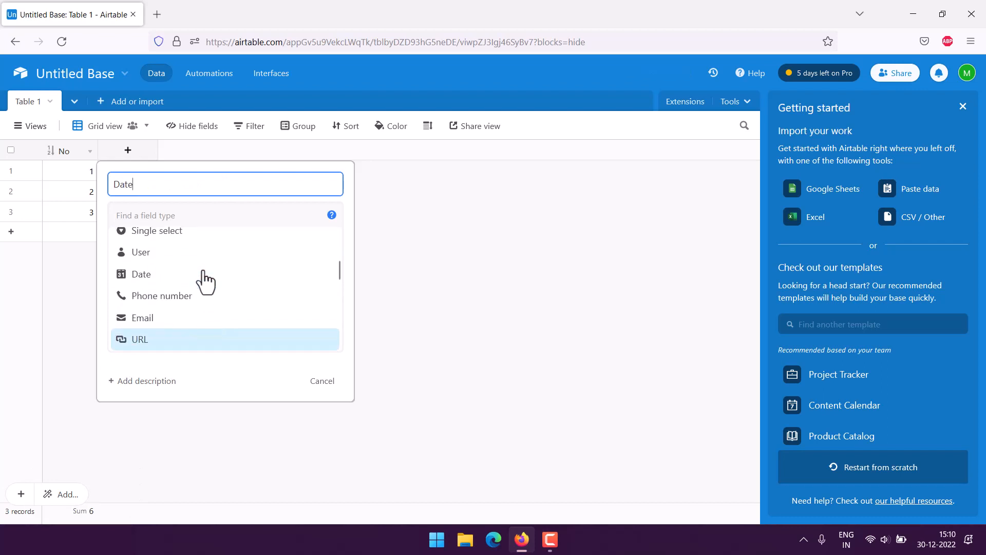
click(165, 284)
click(185, 273)
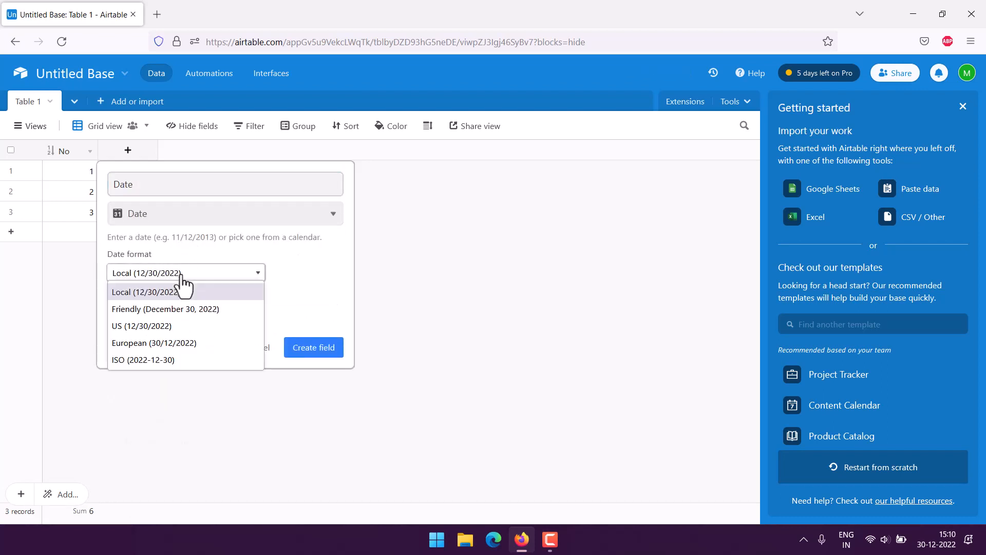
click(166, 310)
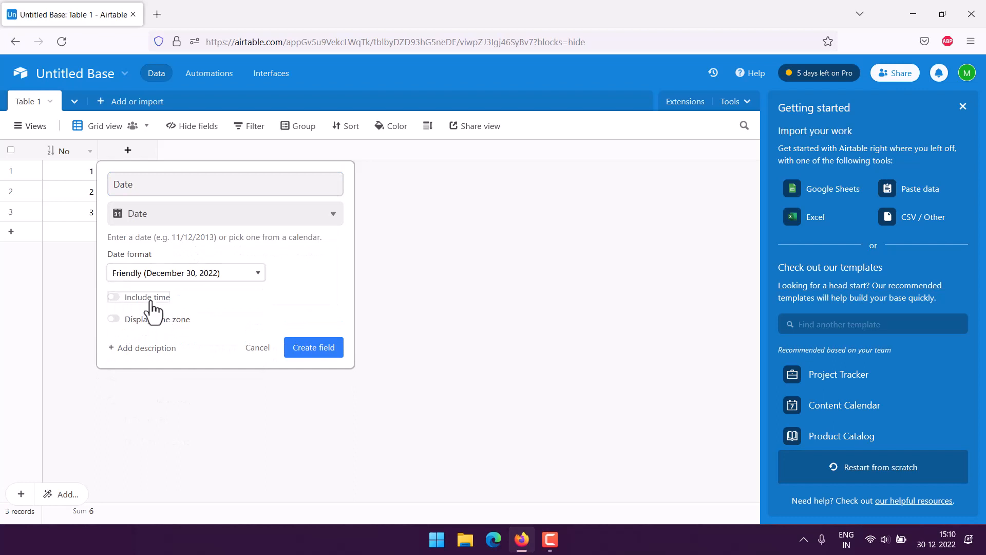
click(150, 299)
click(154, 338)
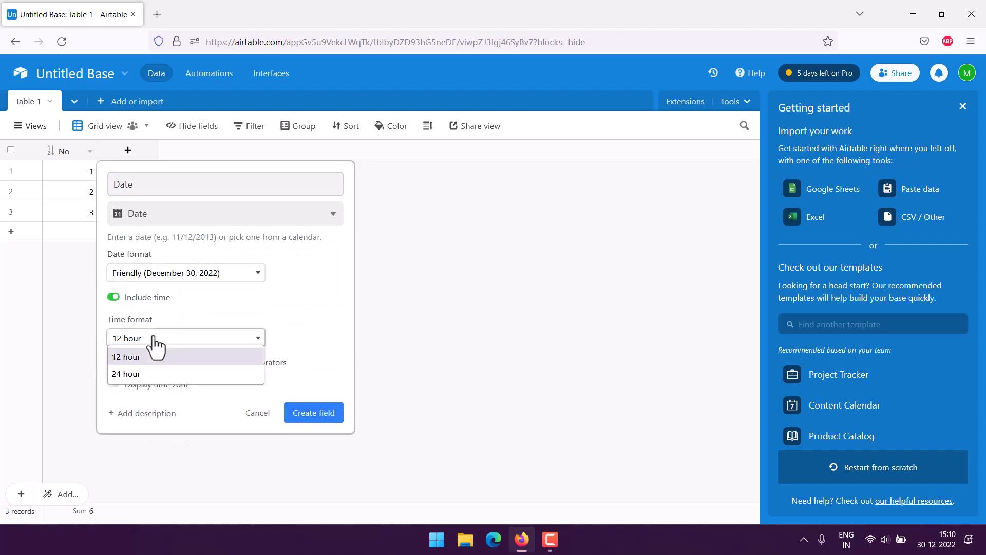
click(149, 373)
click(328, 416)
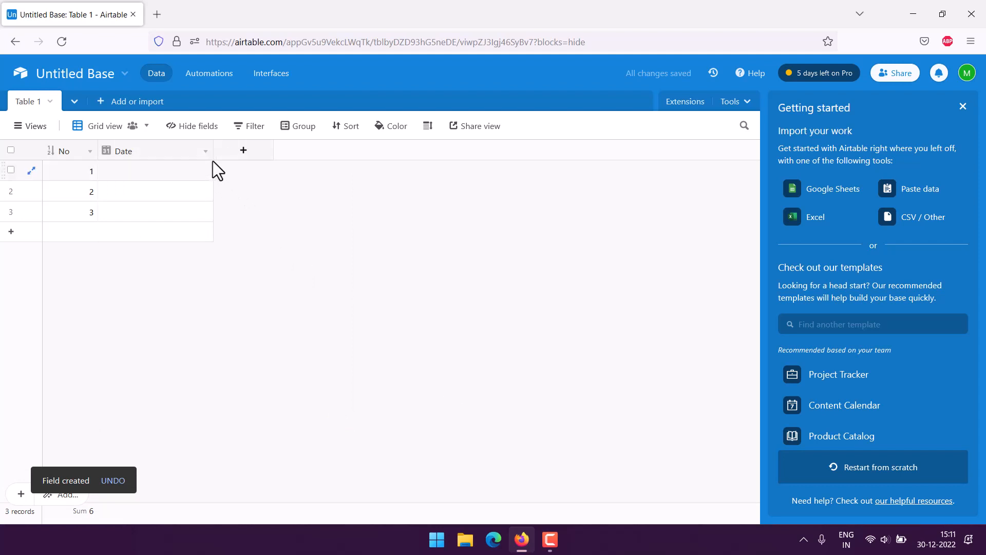
drag(213, 152, 164, 151)
- Add single line text fields named Breakfast and Lunch
click(195, 150)
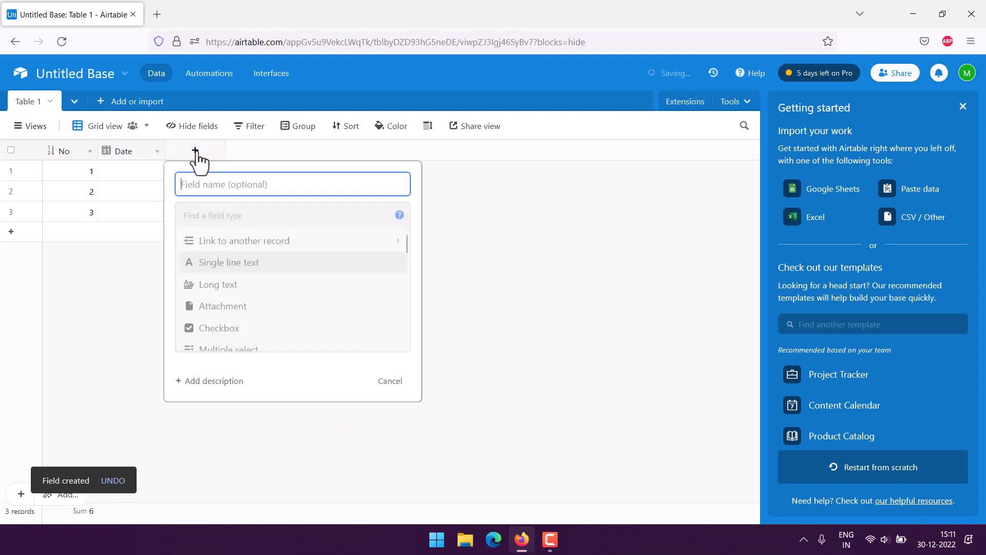
click(232, 264)
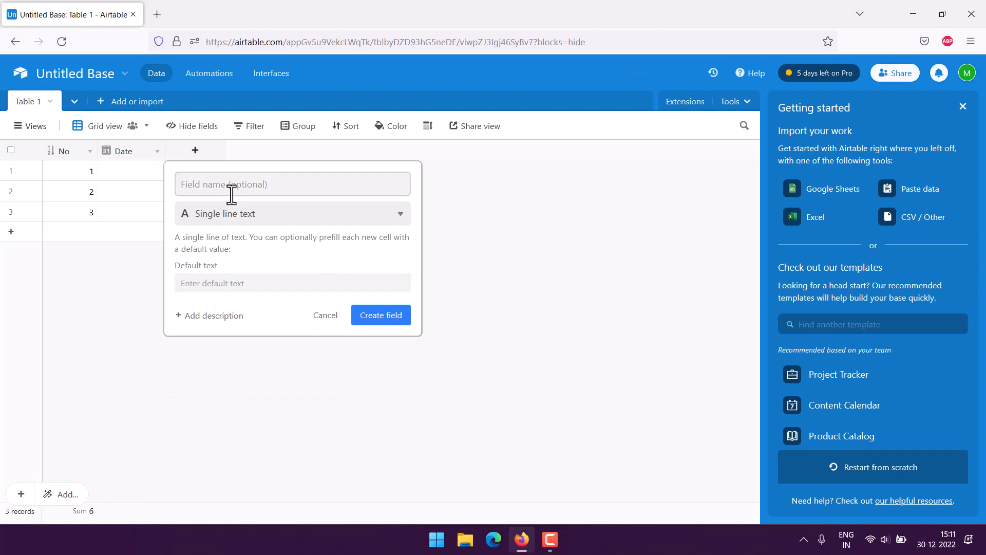
click(253, 189)
text(Brea)
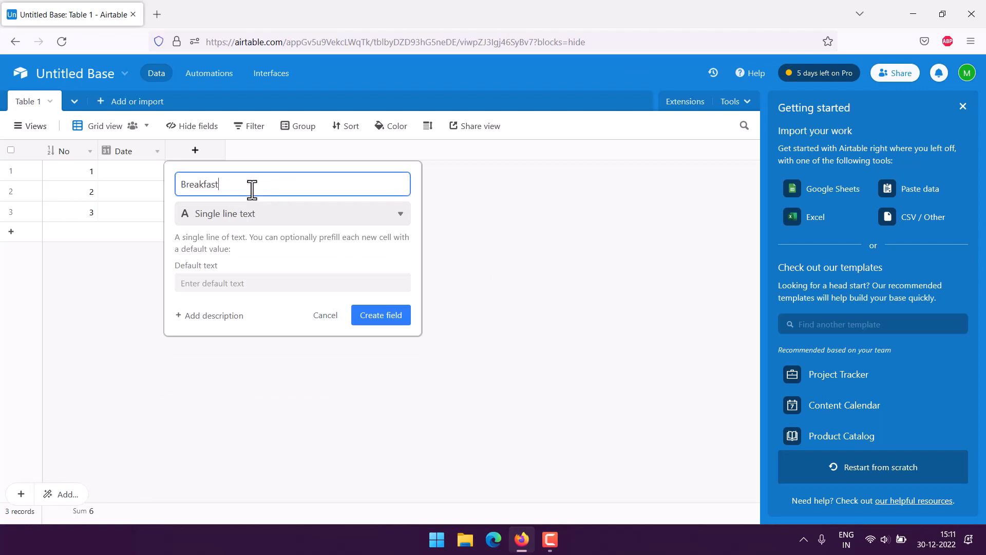
text(kfast)
click(379, 320)
click(310, 150)
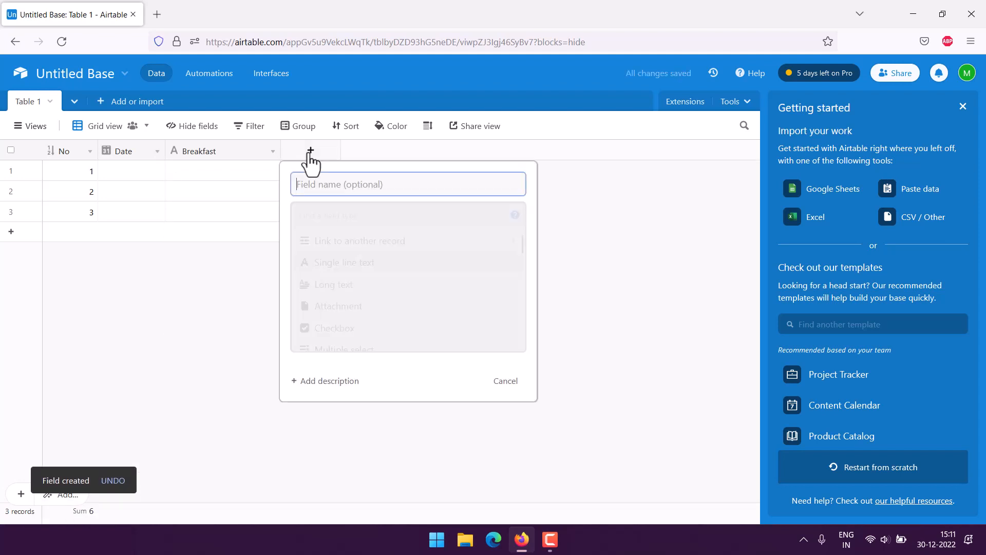
text(Lunch)
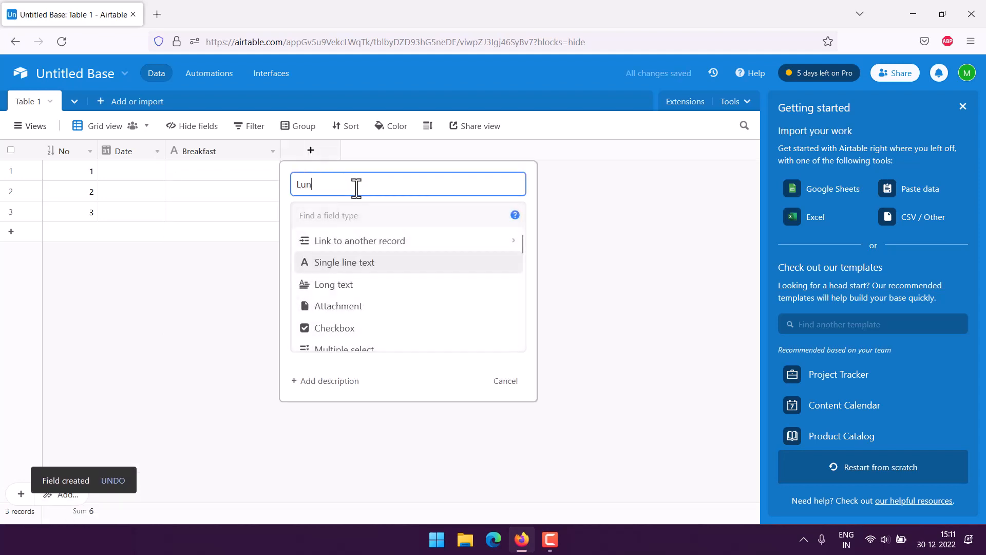
click(357, 263)
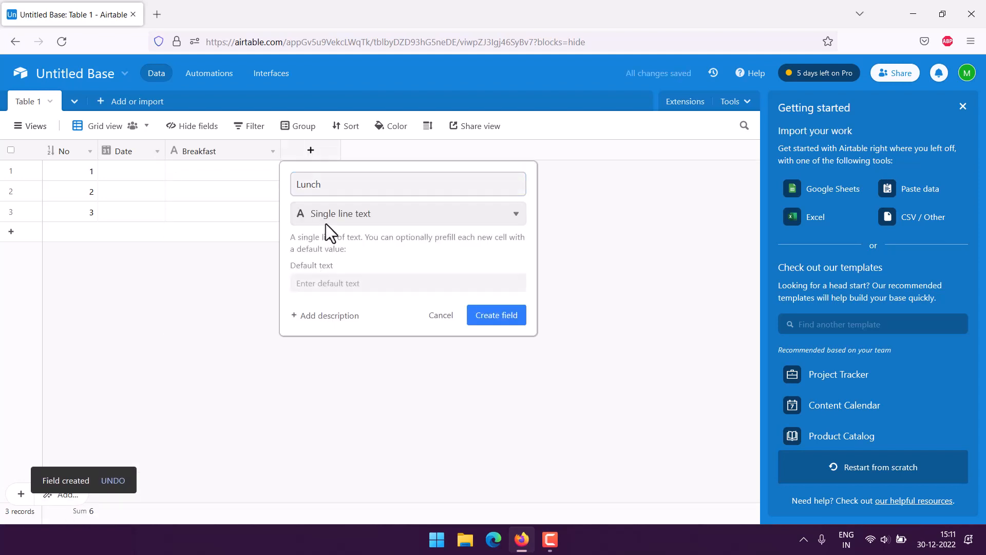
click(498, 314)
- Add single line text fields Dinner and Snack, discarding an extra unfinished field
click(425, 150)
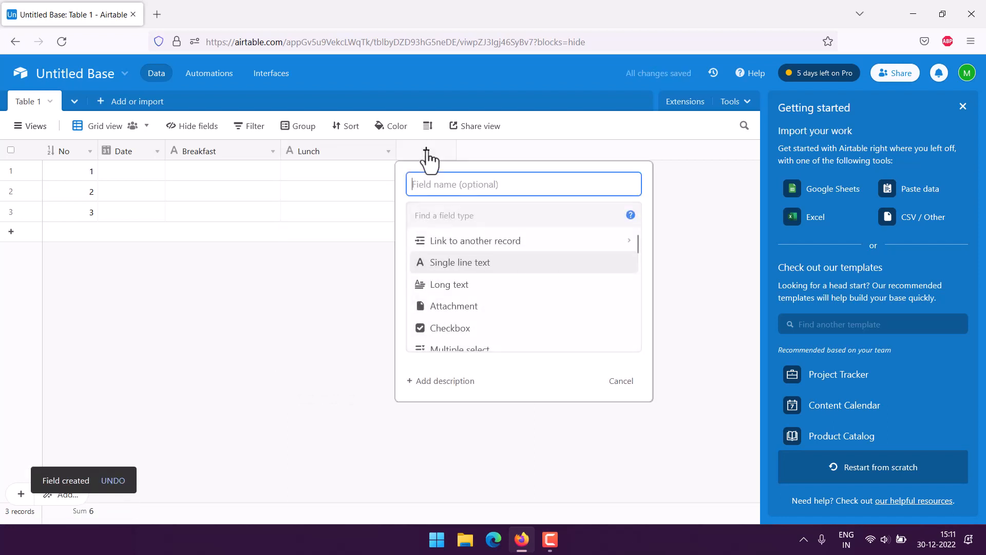
text(Dinner)
click(458, 262)
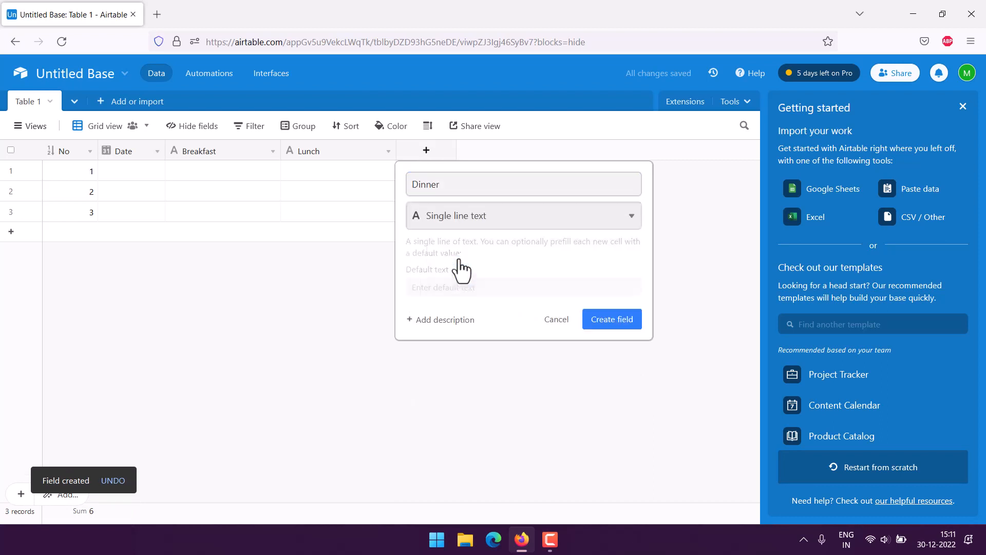
click(610, 319)
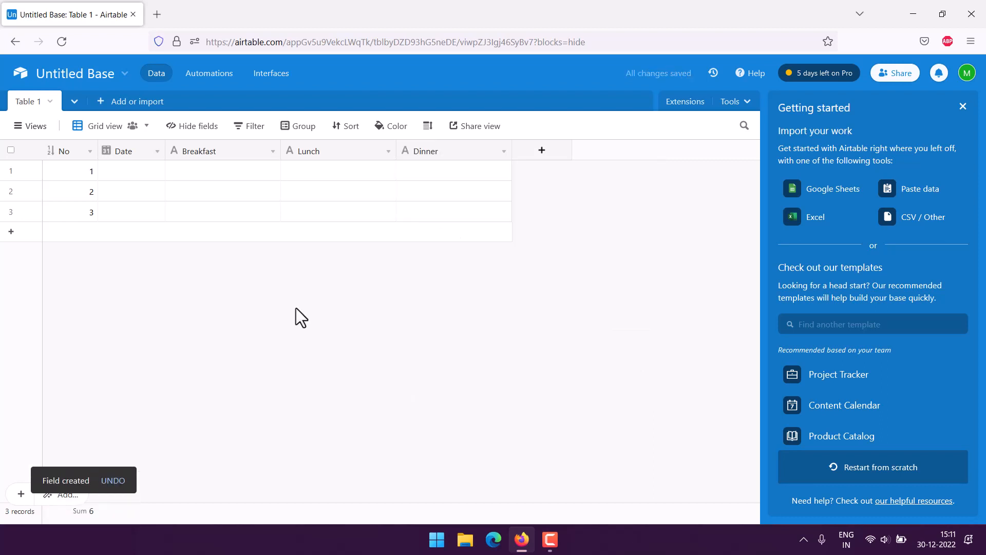
click(542, 150)
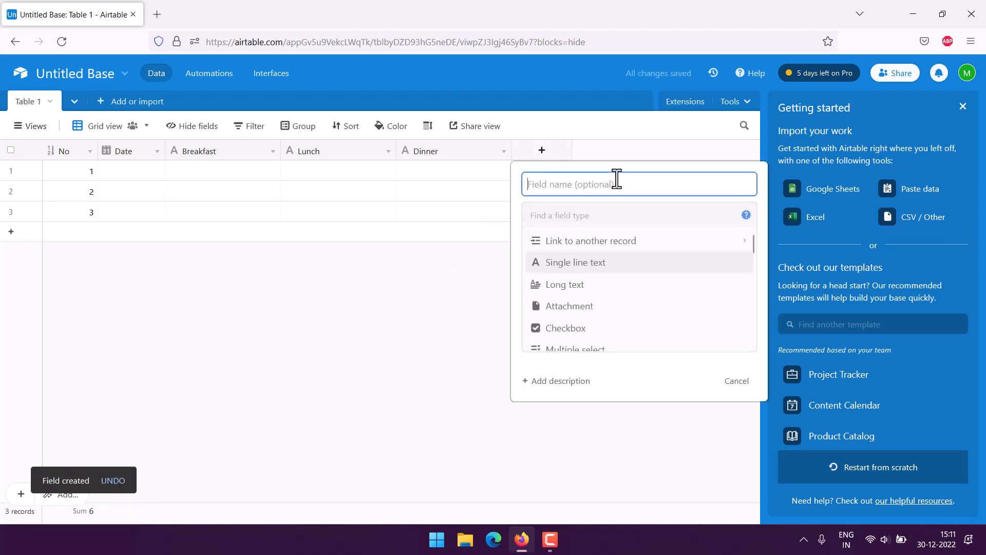
text(Sn)
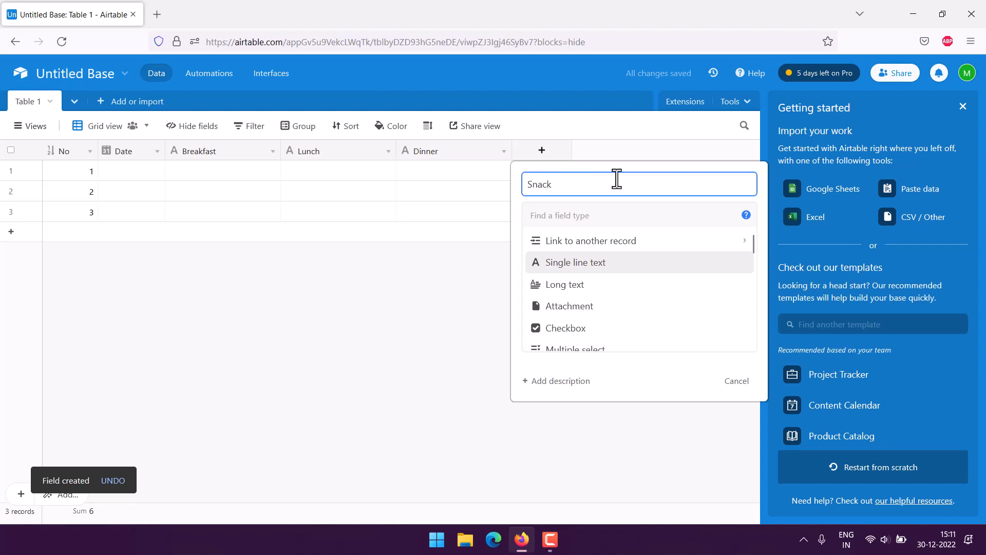
text(ack)
click(593, 263)
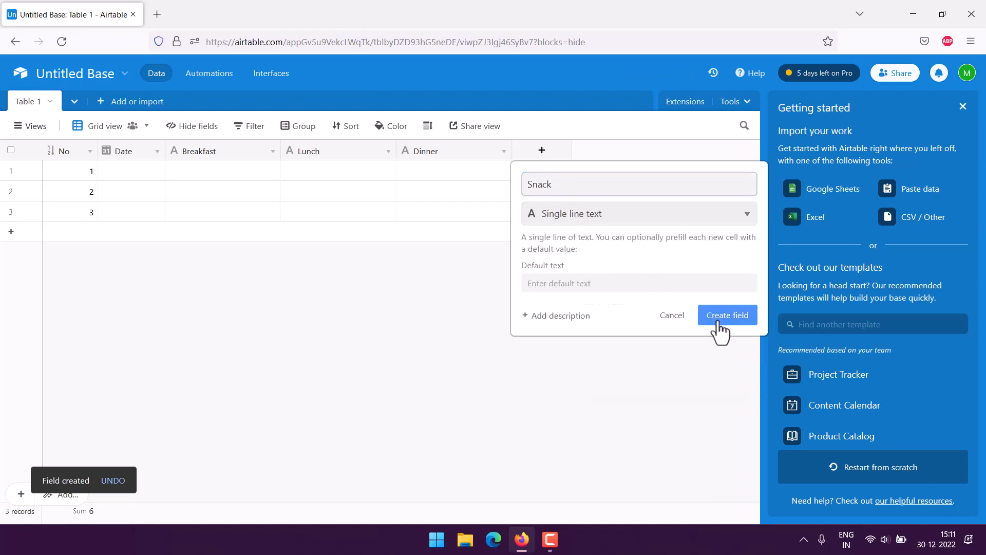
click(718, 322)
click(658, 150)
text(Notes)
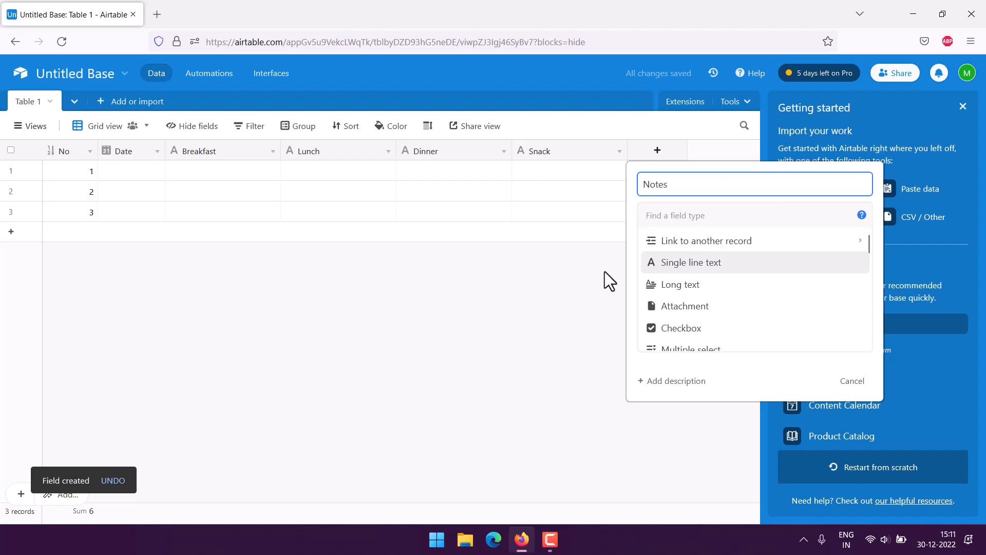
click(501, 292)
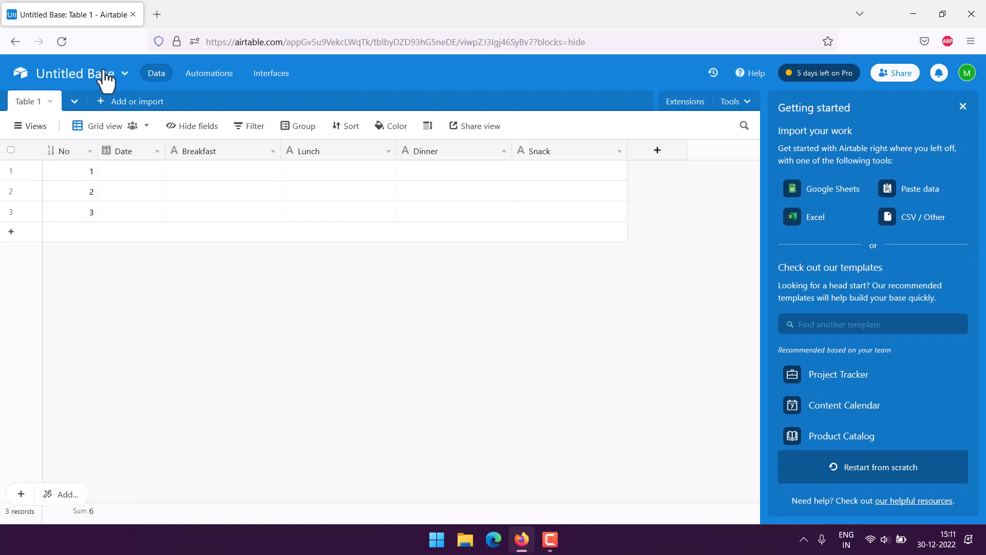
- Rename the base from Untitled Base to 'Weekly Meal Planner' with a cloud icon
click(126, 80)
drag(132, 115, 3, 96)
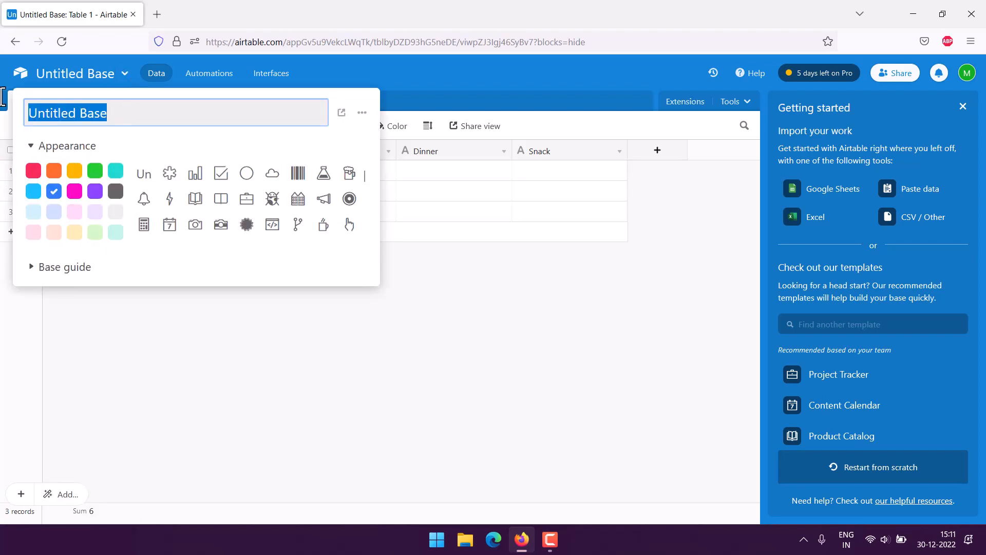
text(Week)
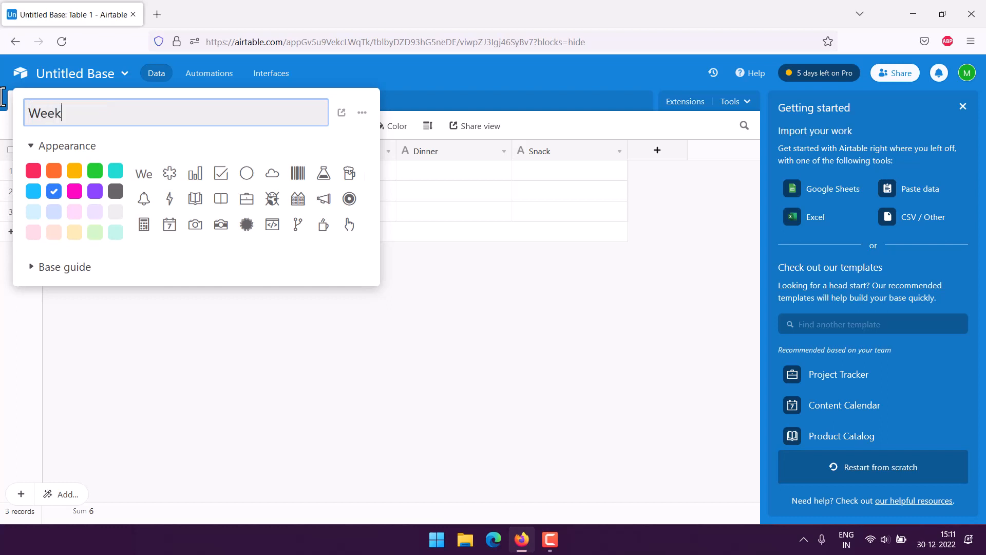
text(ly Meal Planner)
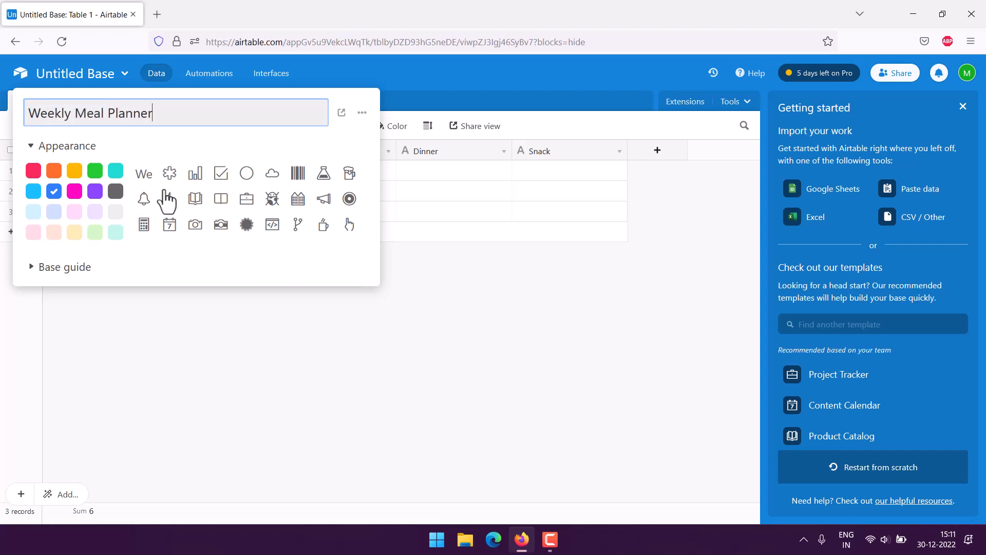
click(273, 177)
click(468, 298)
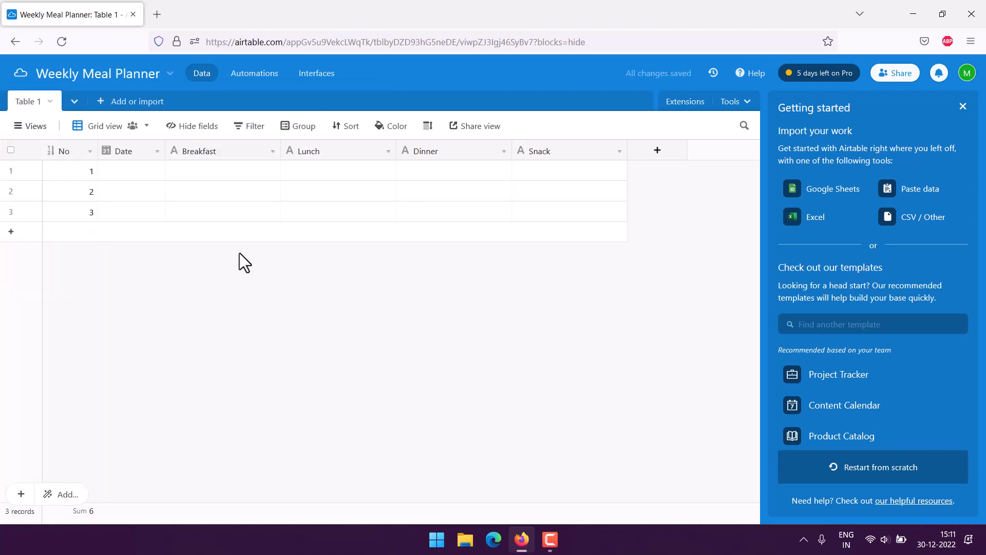
- Set row 1's Date to a December day and its Breakfast to Cereal
click(131, 171)
click(132, 171)
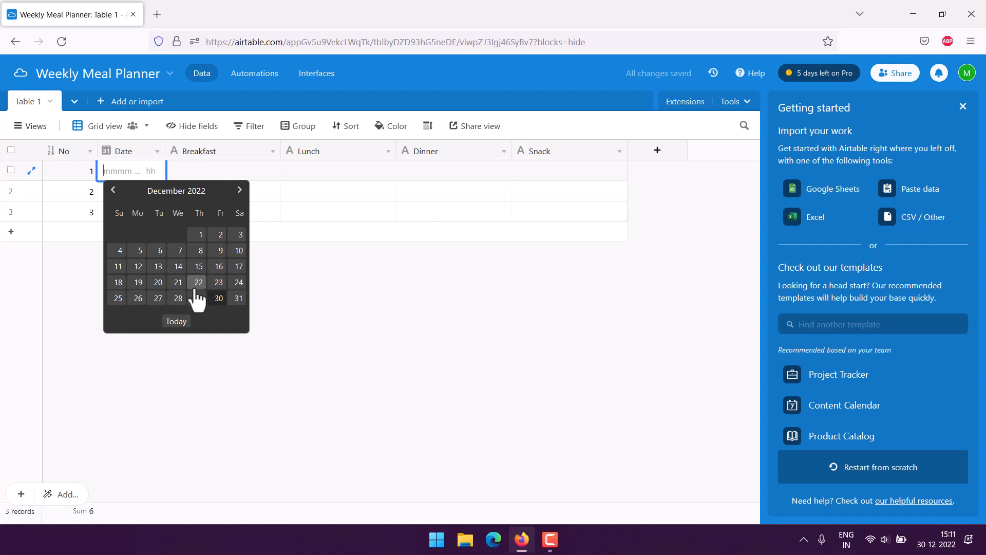
click(218, 299)
click(201, 170)
click(203, 170)
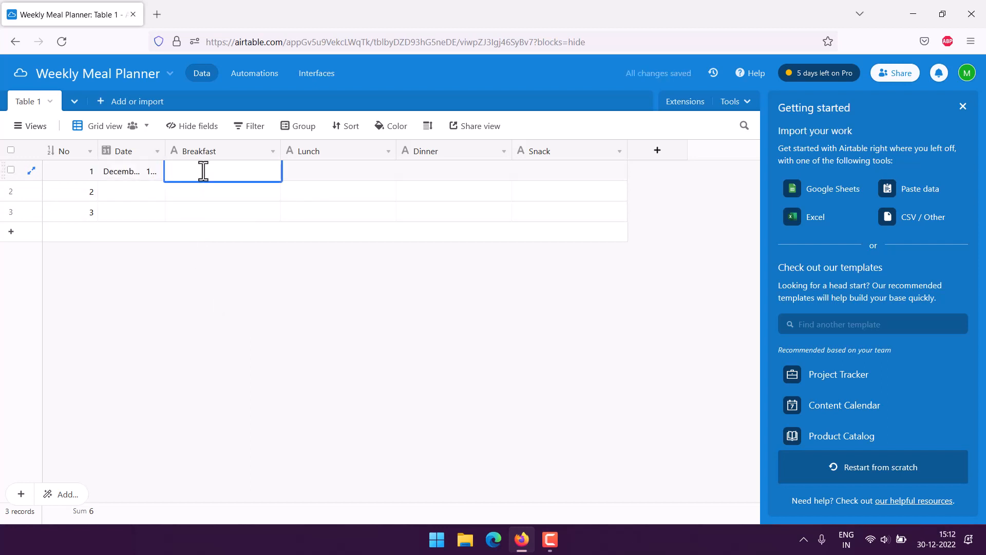
text(Cereal)
key(Tab)
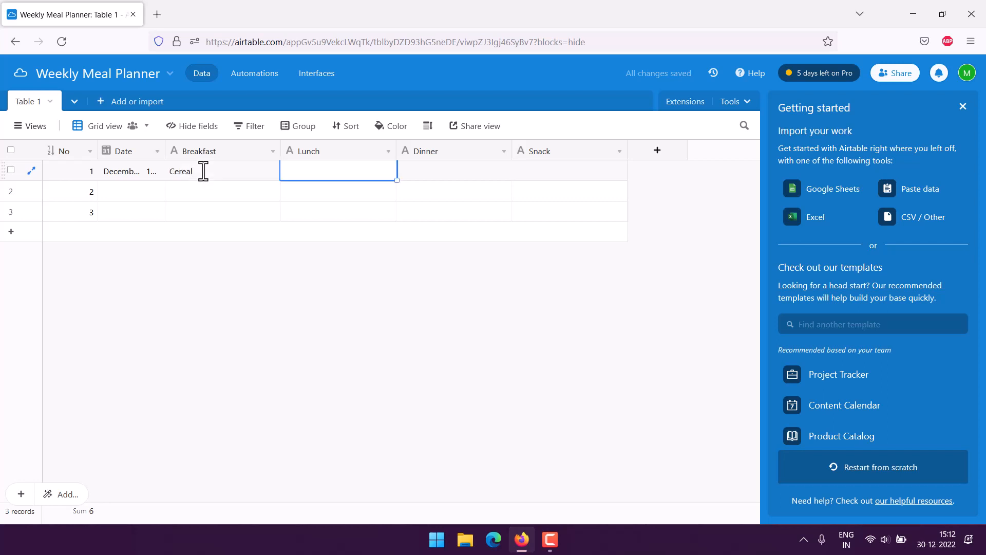
- Enter Salad for Lunch and Egg Bread for Dinner in row 1
click(328, 165)
text(Salad)
key(Tab)
click(448, 174)
text(Egg Bread)
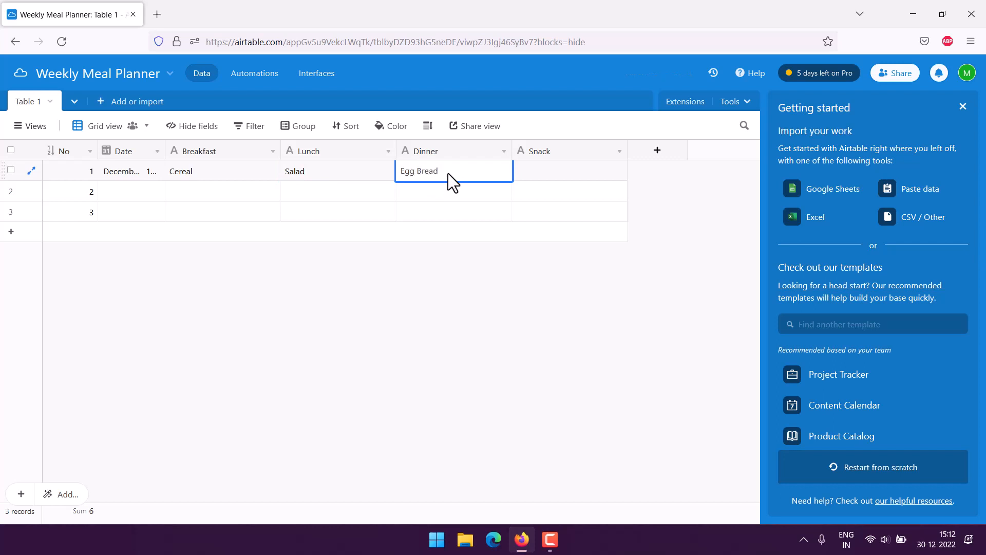
click(428, 249)
- Create a single line text column called Notes at the end of the table
click(656, 151)
text(Notes)
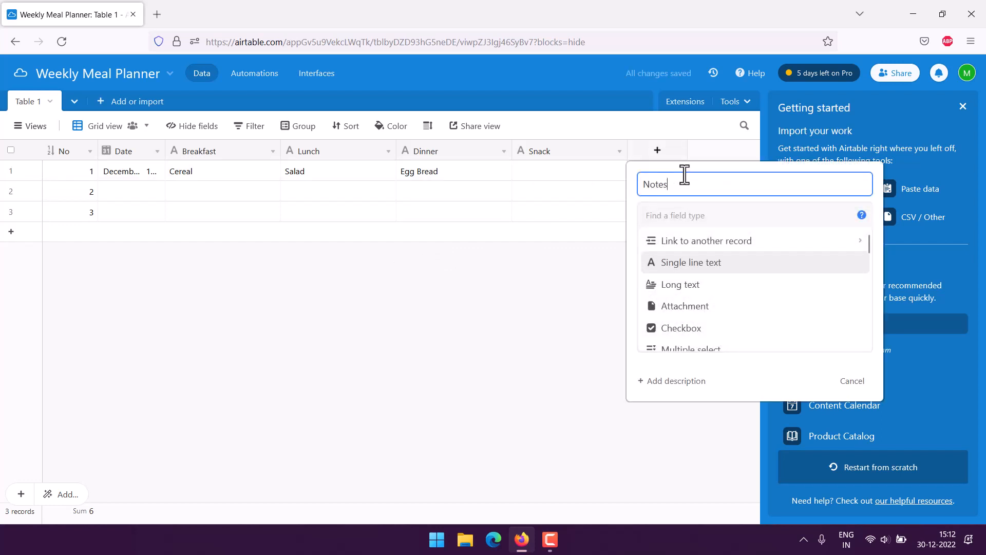
click(695, 266)
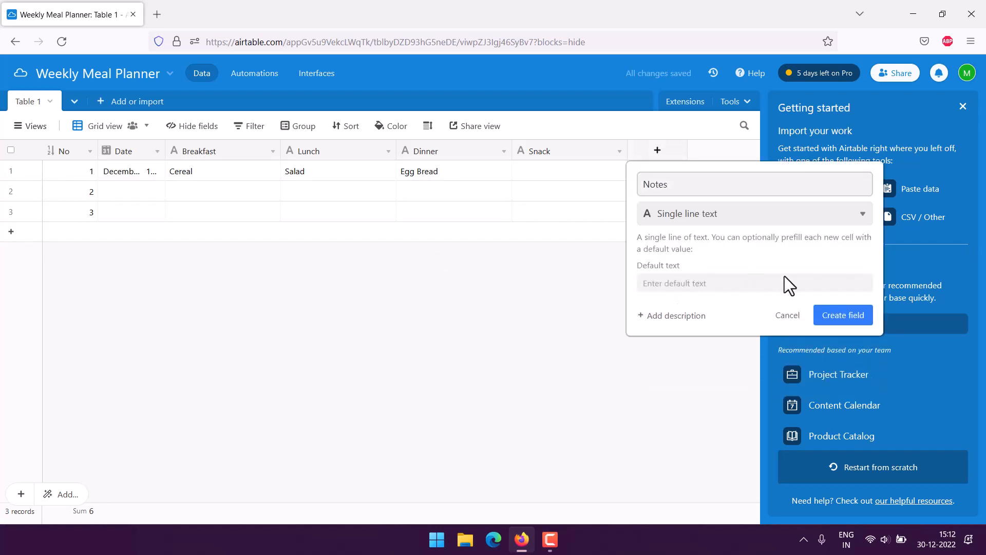
click(832, 319)
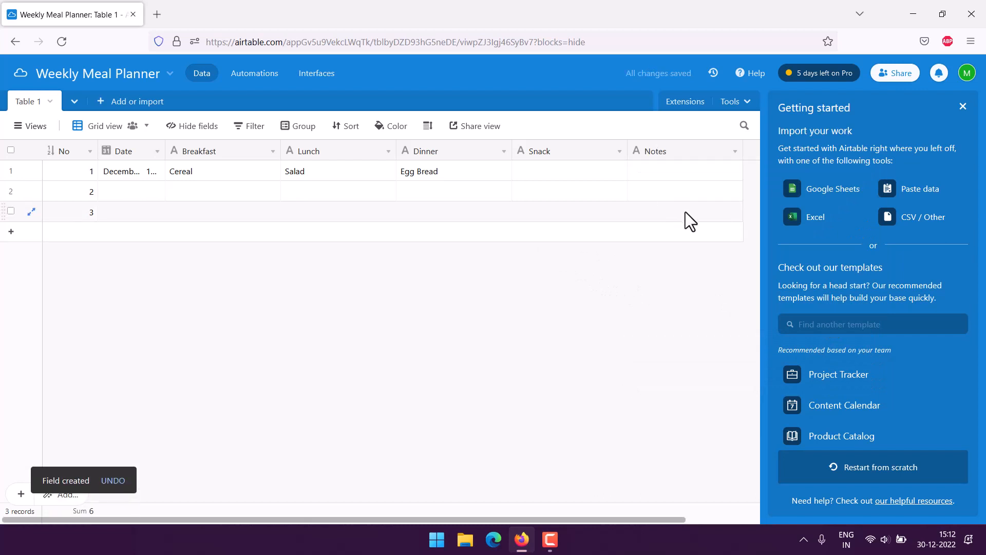
drag(682, 517, 552, 519)
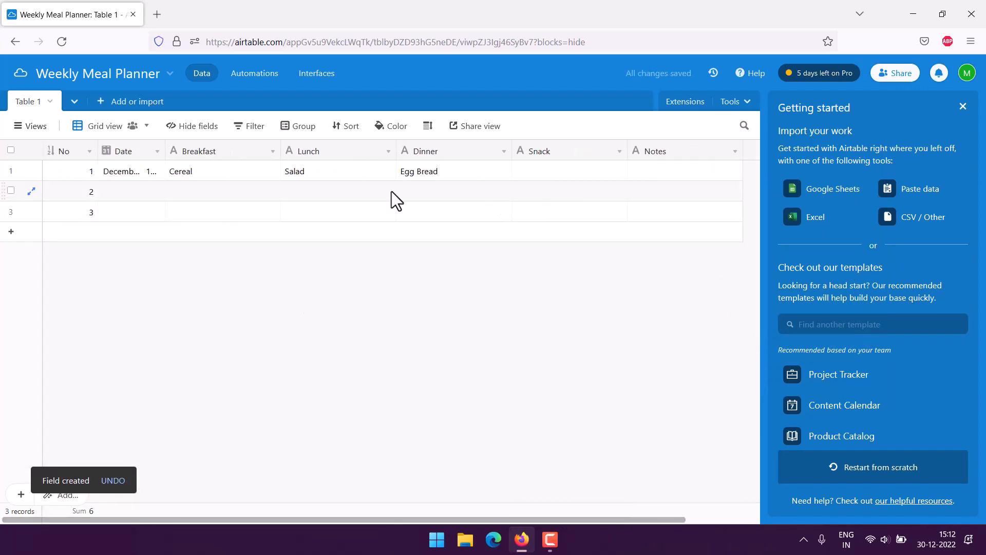
- Pick a December date for row 2's Date cell
click(134, 191)
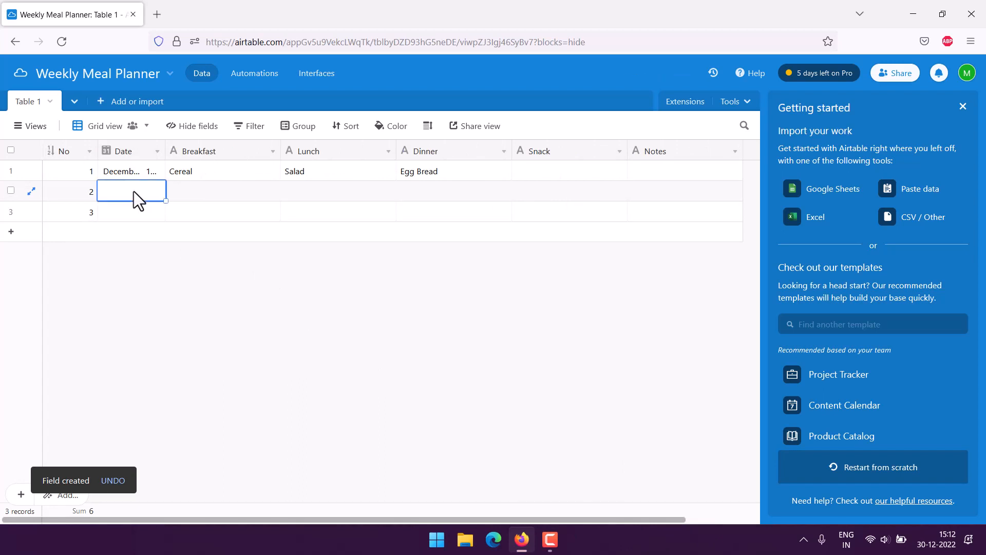
click(134, 191)
click(237, 322)
click(214, 190)
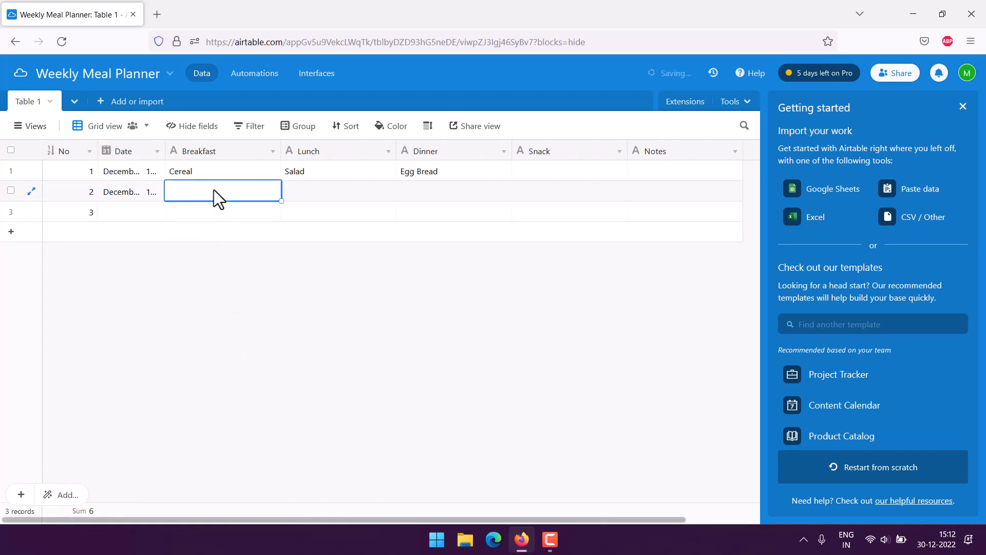
click(214, 189)
- Enter Chicken for Dinner, Rice for Lunch and Toast and Tea for Breakfast in row 2
click(332, 196)
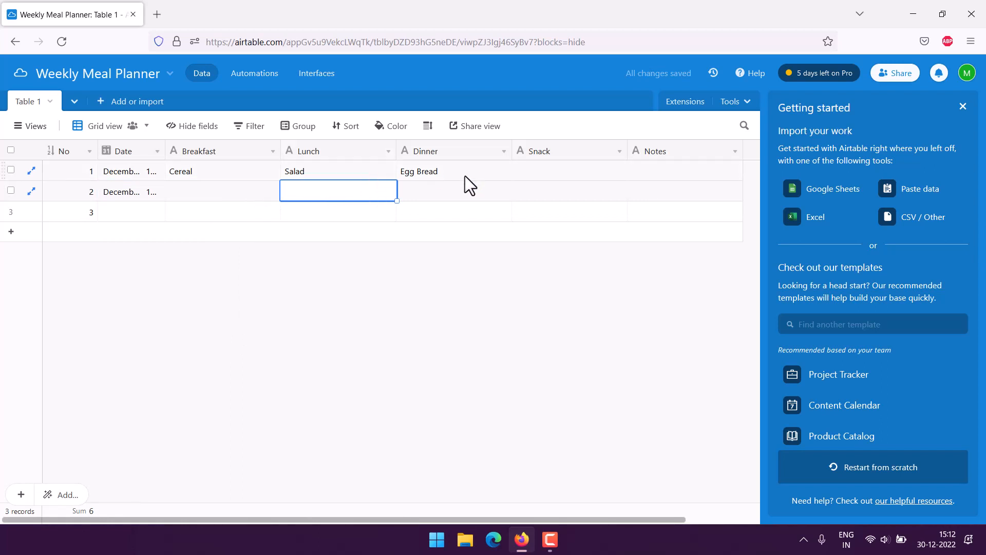
click(464, 195)
click(427, 192)
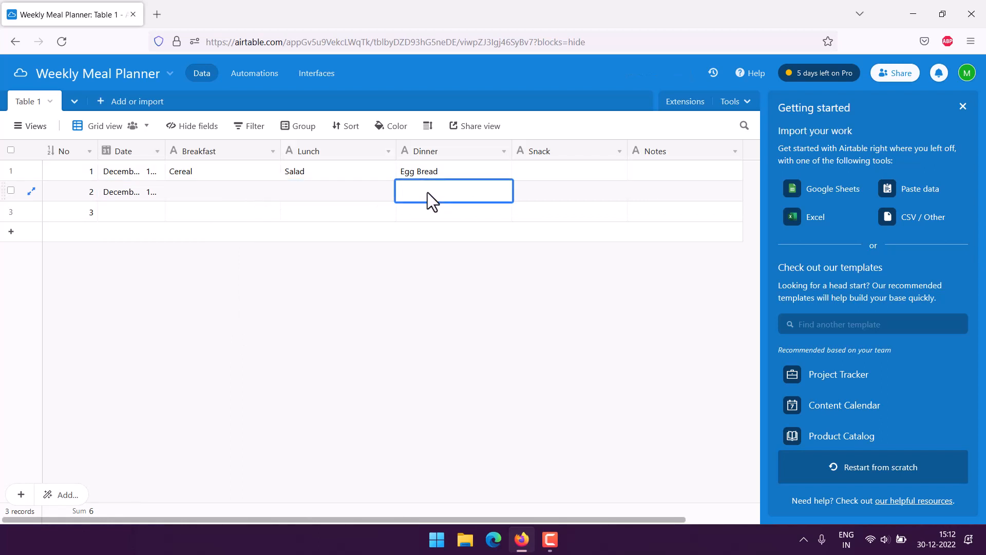
text(Chicken)
click(302, 195)
click(302, 195)
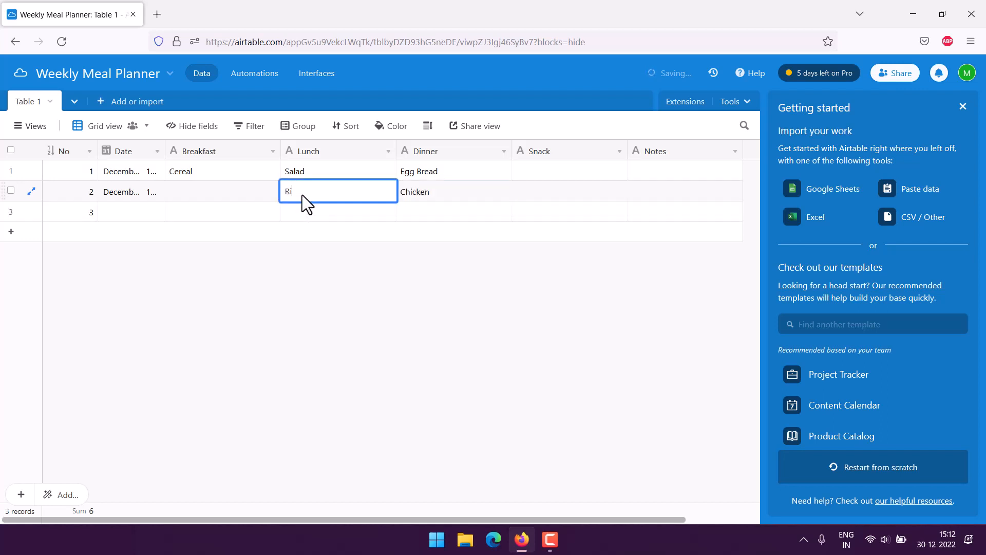
click(217, 191)
click(216, 191)
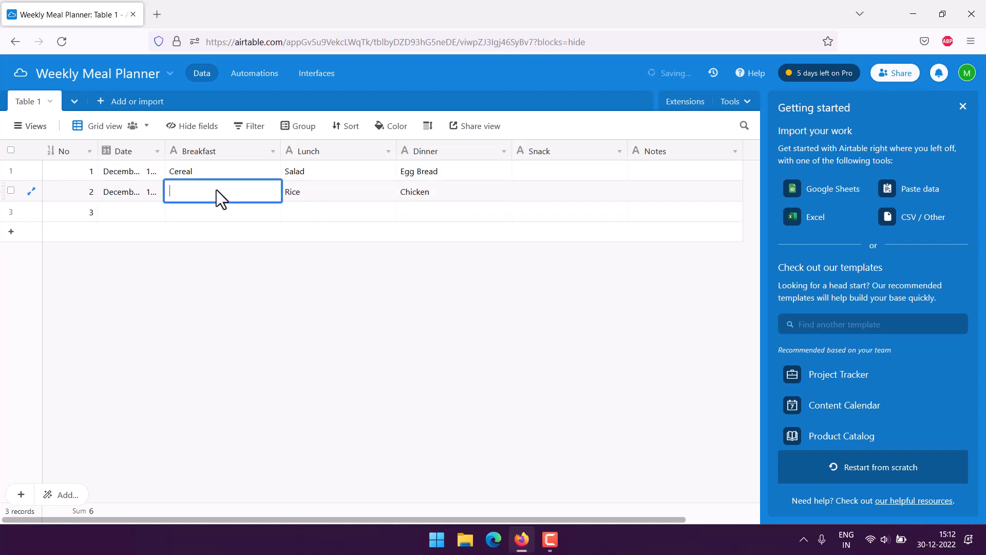
text(Toast and Tea)
click(373, 293)
click(146, 209)
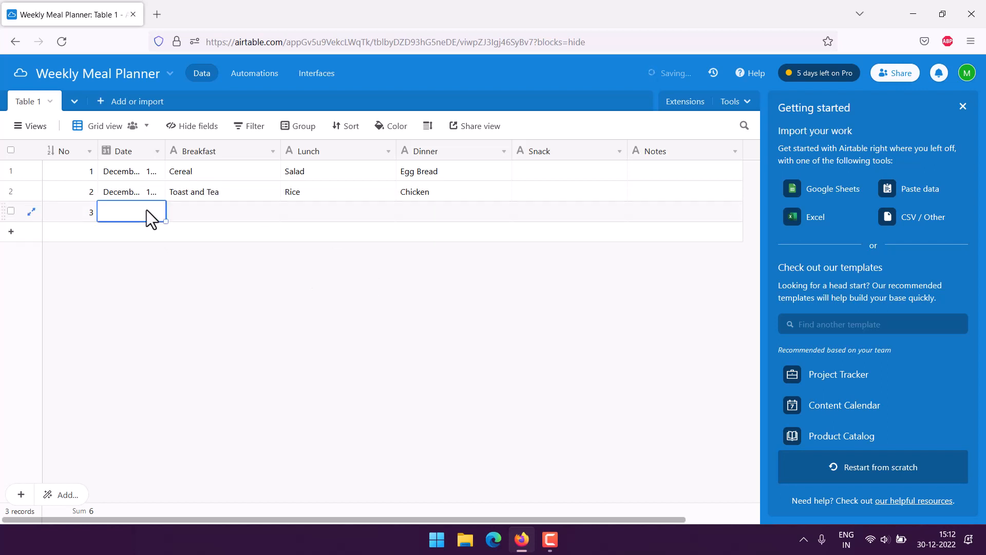
- Set row 3's Date to a January 2023 day and Breakfast to 'Coffee, Biscuits'
click(147, 210)
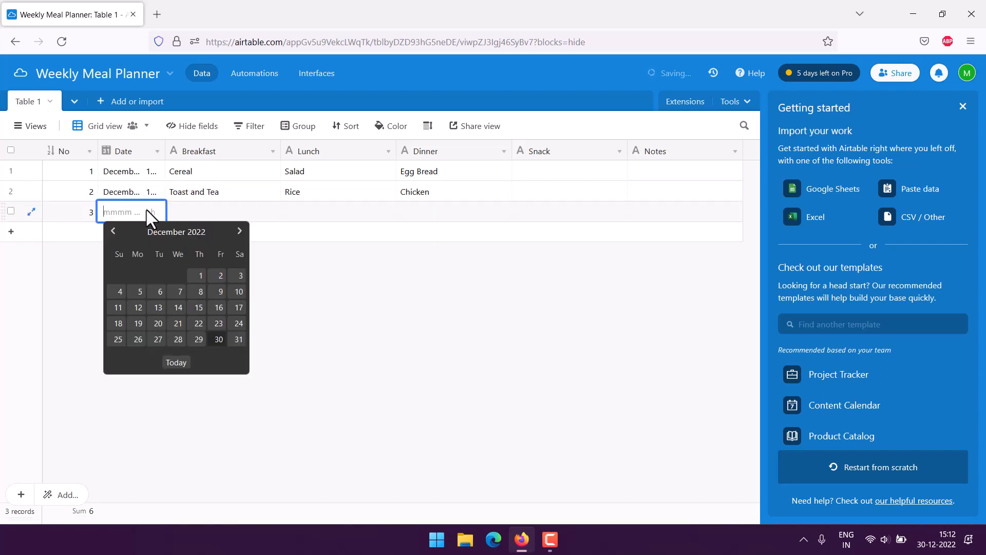
click(240, 231)
click(120, 277)
click(218, 256)
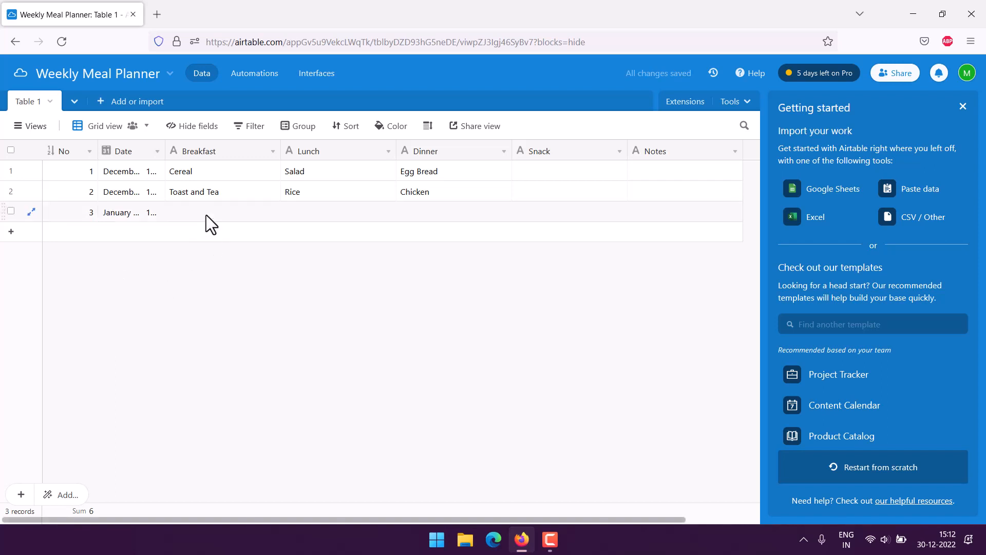
double_click(235, 215)
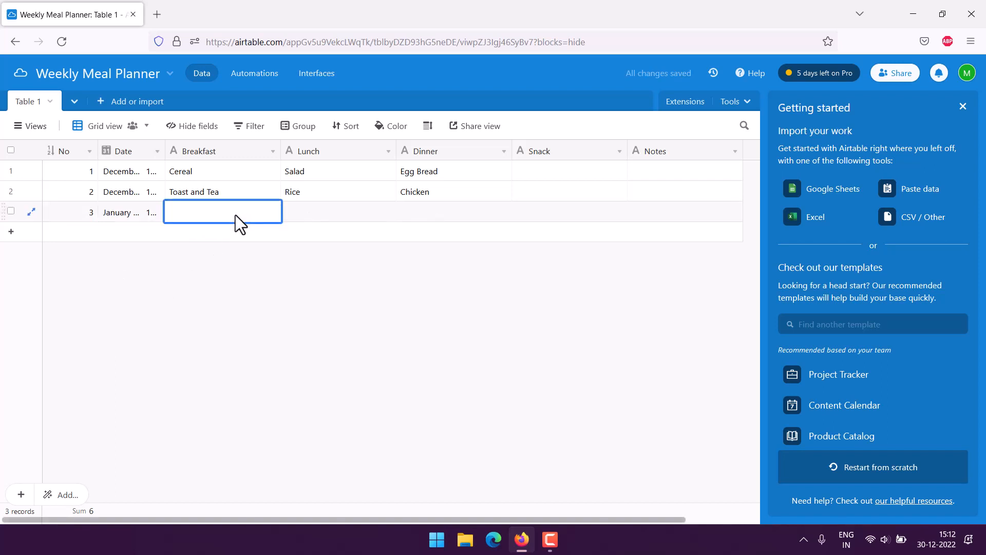
text(Coffee, Biscuits)
key(Tab)
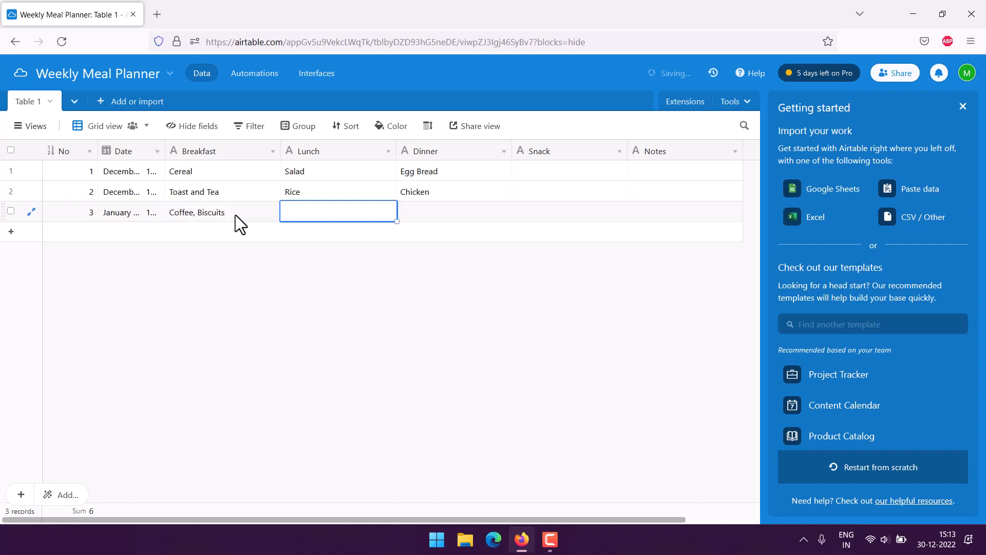
- Enter Biryani for Lunch and Paneer for Dinner in row 3
double_click(355, 214)
text(B)
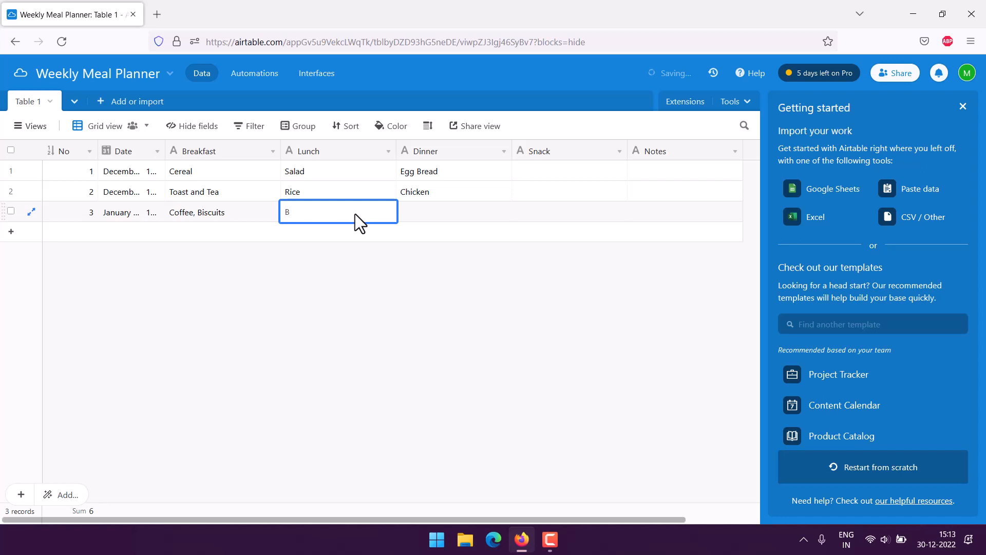
text(iryani)
click(427, 214)
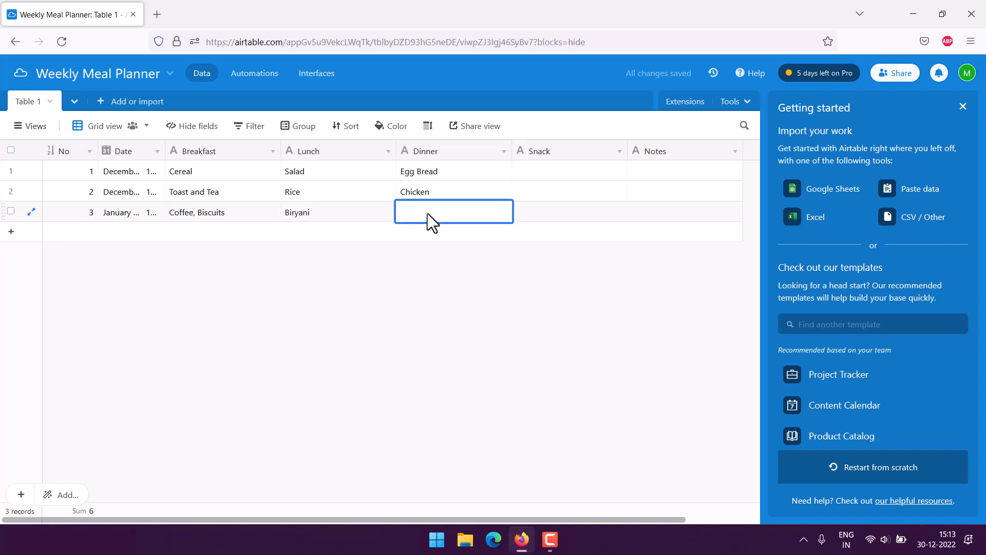
text(T)
key(BackSpace)
click(427, 252)
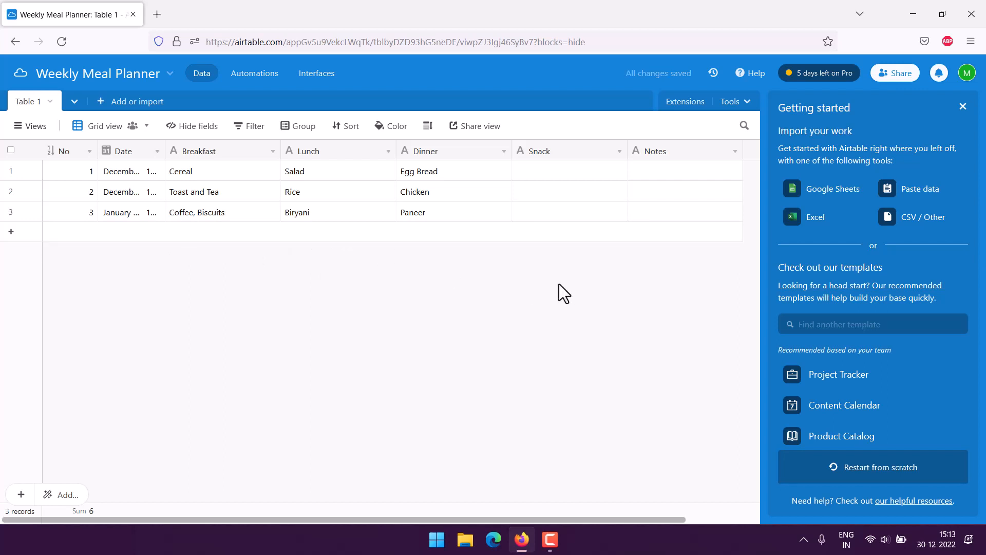
- Add a personal Form view named 'Weekly Meal Plan' from the Views list
click(25, 130)
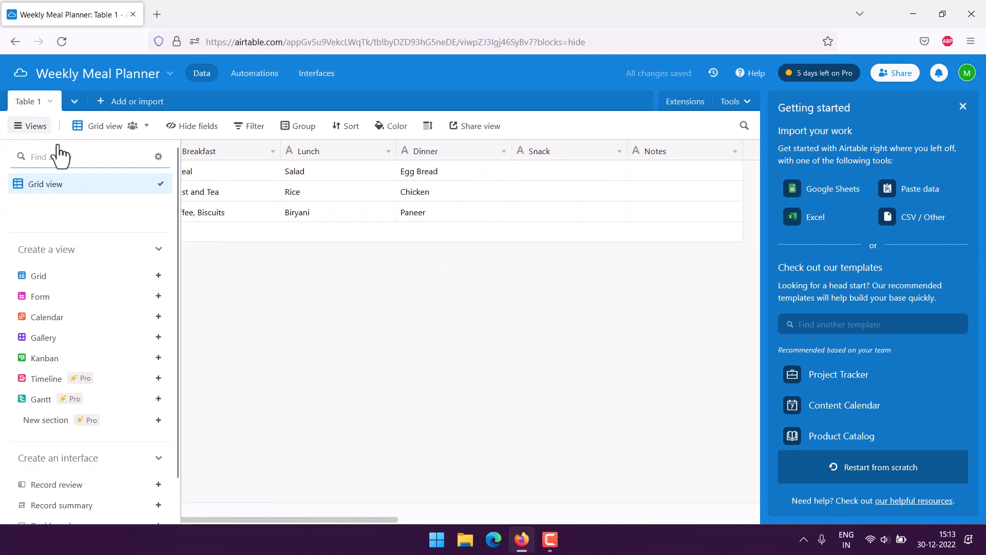
click(83, 297)
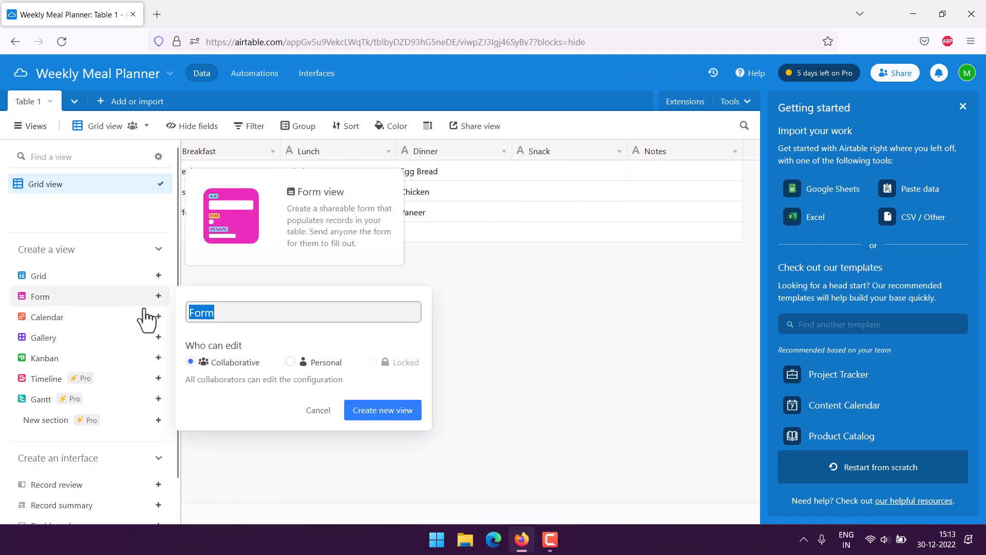
click(237, 314)
click(303, 363)
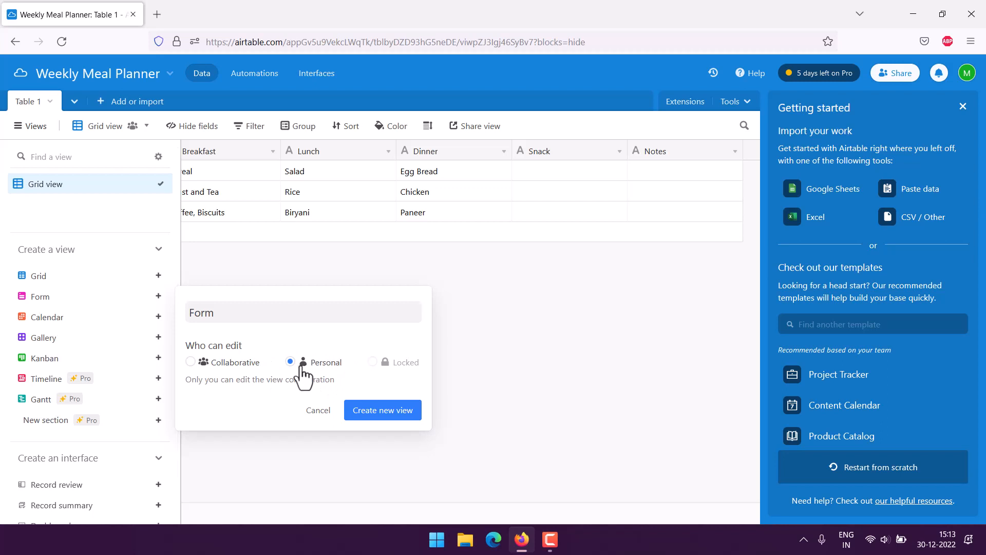
drag(229, 314, 165, 315)
text(Week)
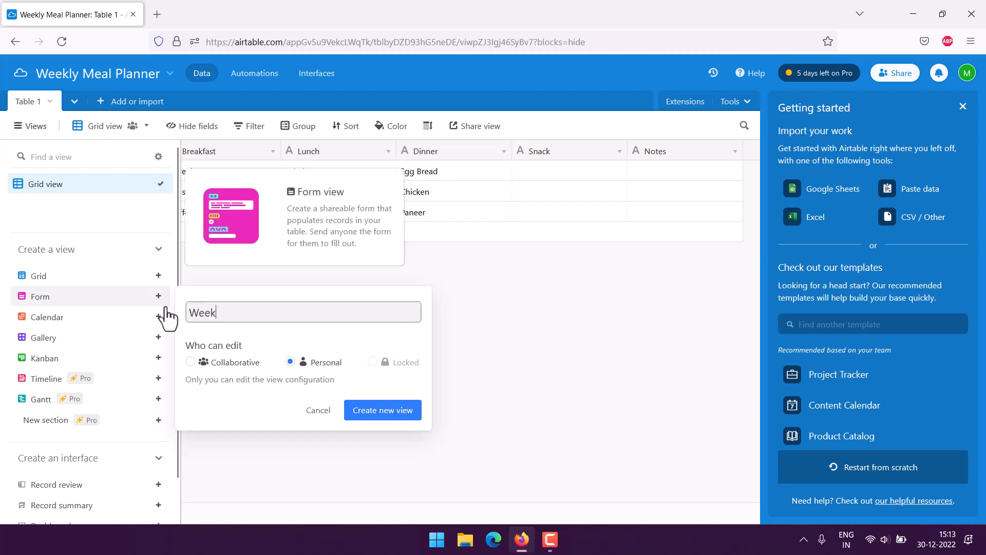
text(ly Meal Plan)
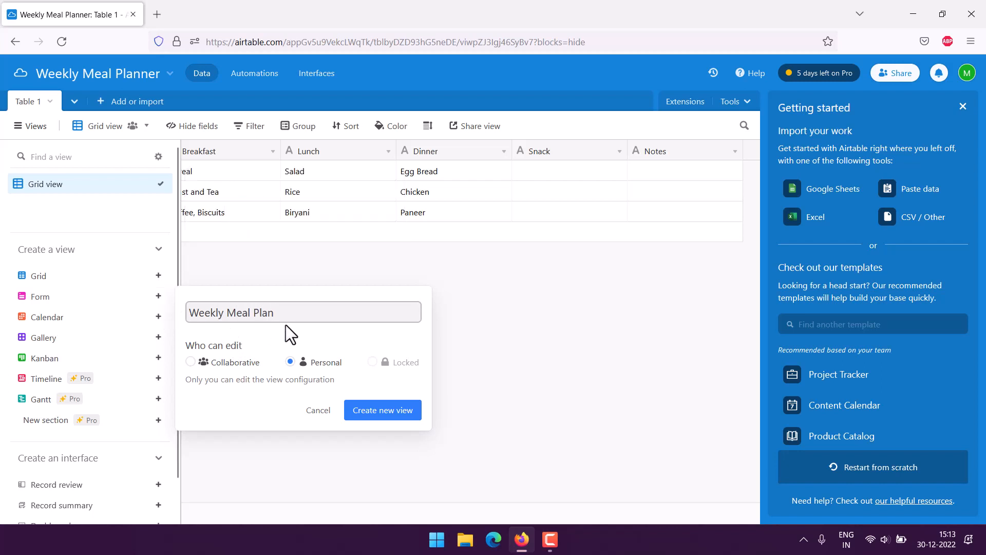
click(406, 411)
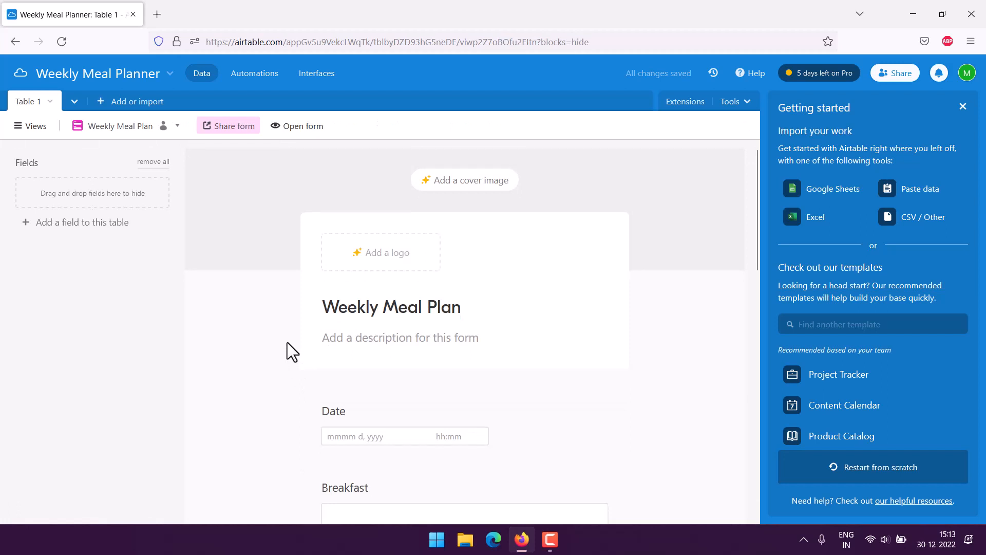
- Open the Weekly Meal Plan form's live page in a new browser tab
scroll(264, 282, down, 3)
scroll(282, 332, down, 4)
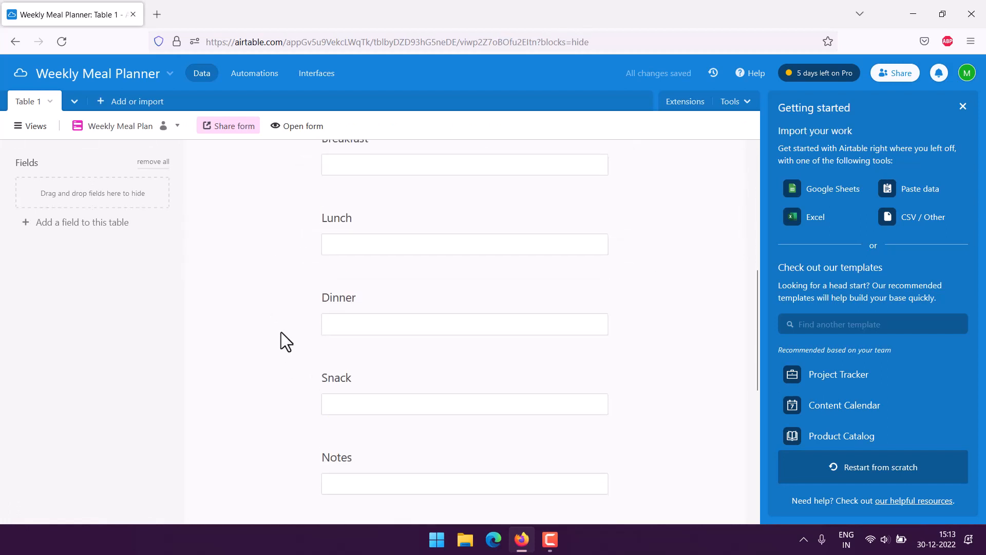
scroll(282, 331, down, 4)
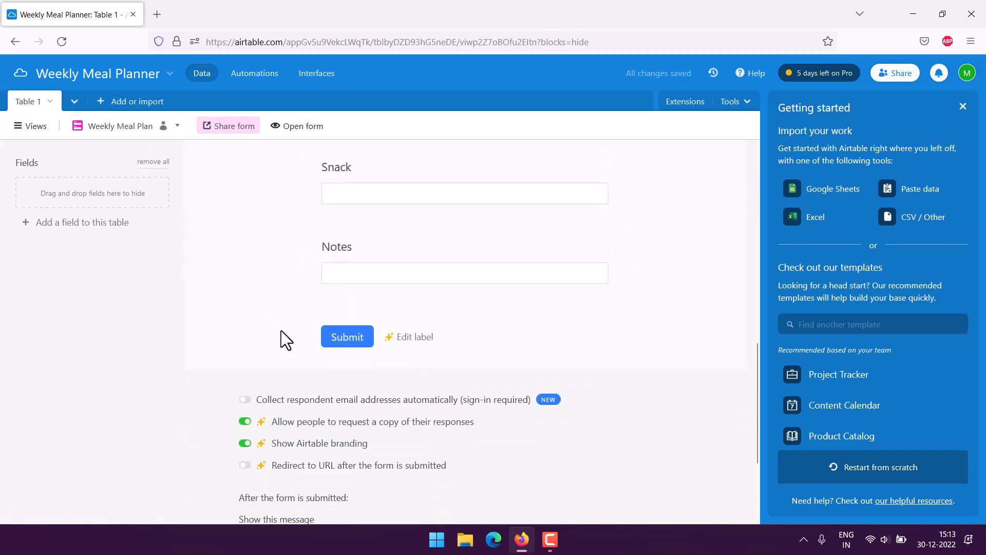
click(306, 137)
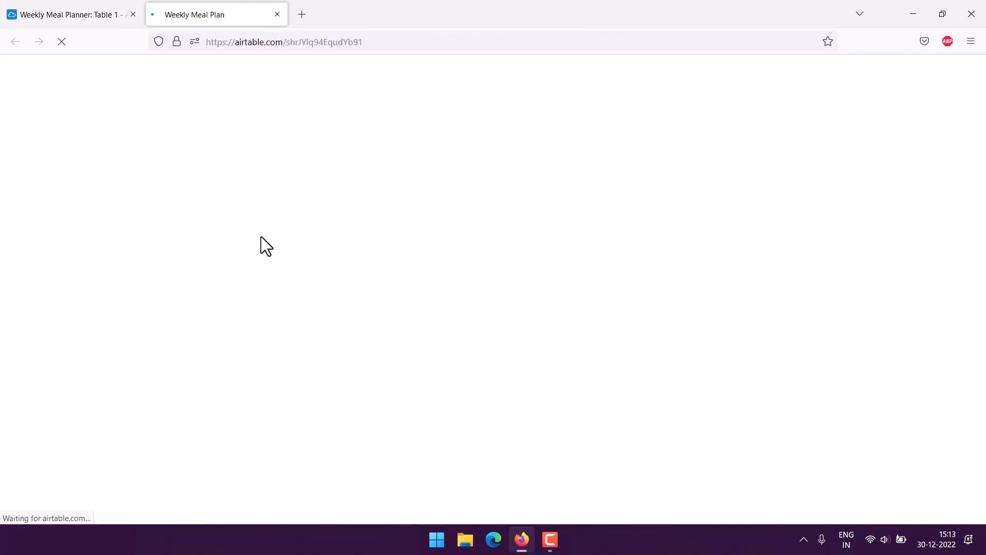
- Set the form date to January 2, 2023 with Breakfast 'Coffee', Lunch 'Salad, Chicken', Dinner 'Curry, Rice'
click(370, 195)
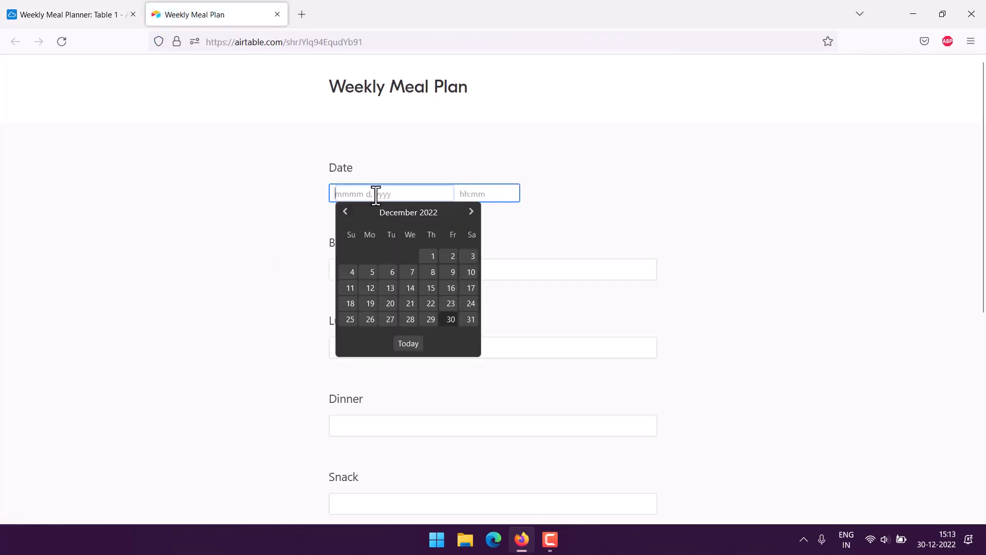
click(470, 213)
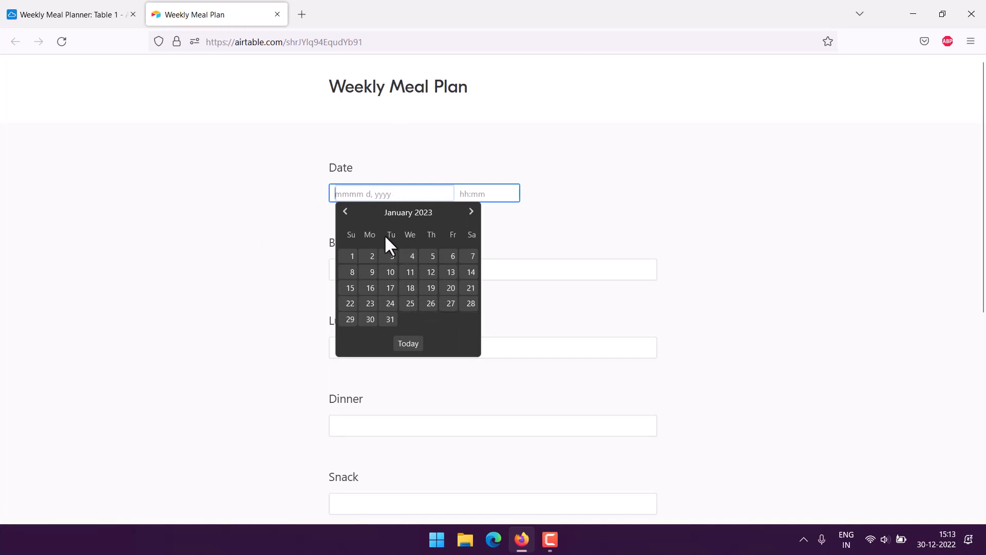
click(370, 256)
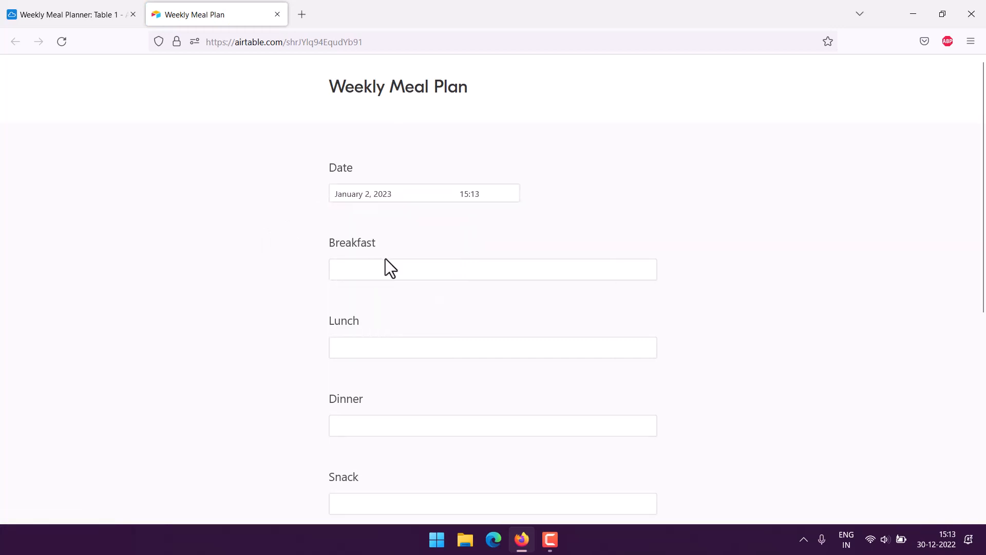
click(368, 266)
text(Coffee)
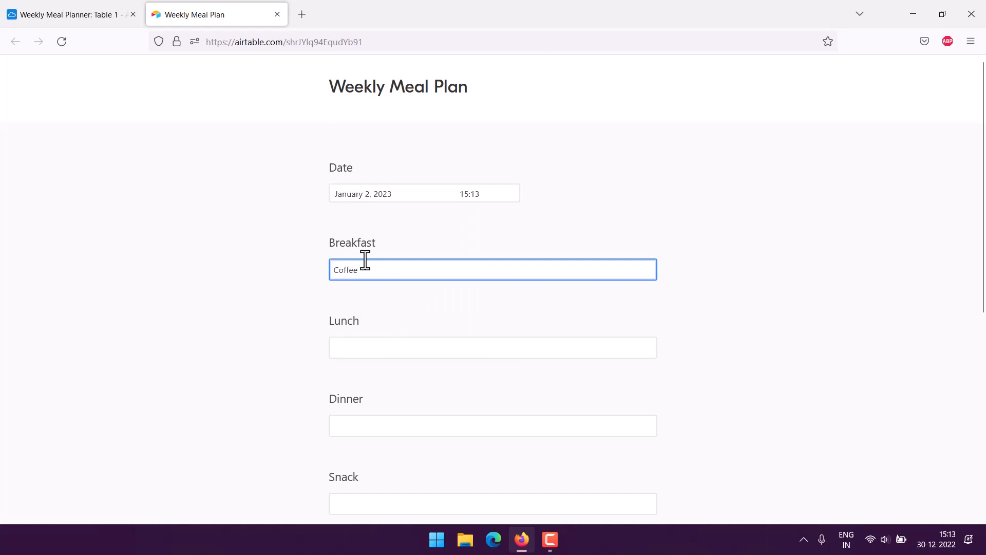
key(Tab)
text(S)
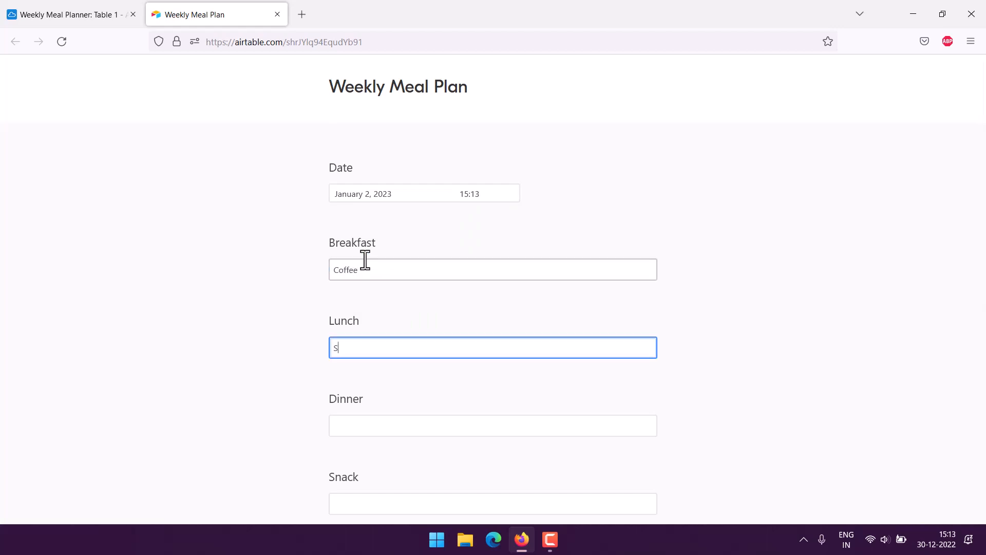
text(alad, Chicken)
key(Tab)
text(C)
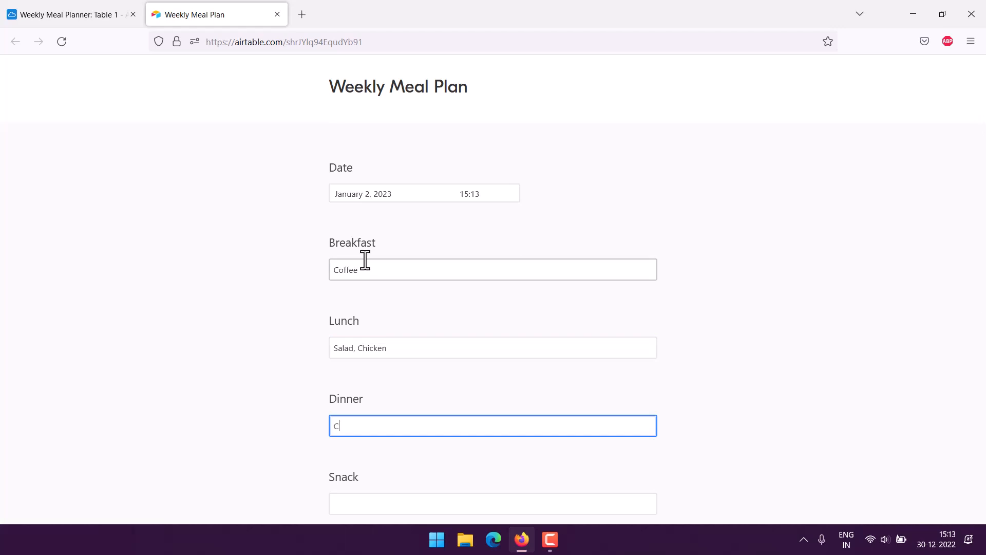
text(urry, Rice)
- Enter Snack 'Chips' and Notes 'Change in menu', then submit the form
scroll(316, 290, down, 3)
key(Tab)
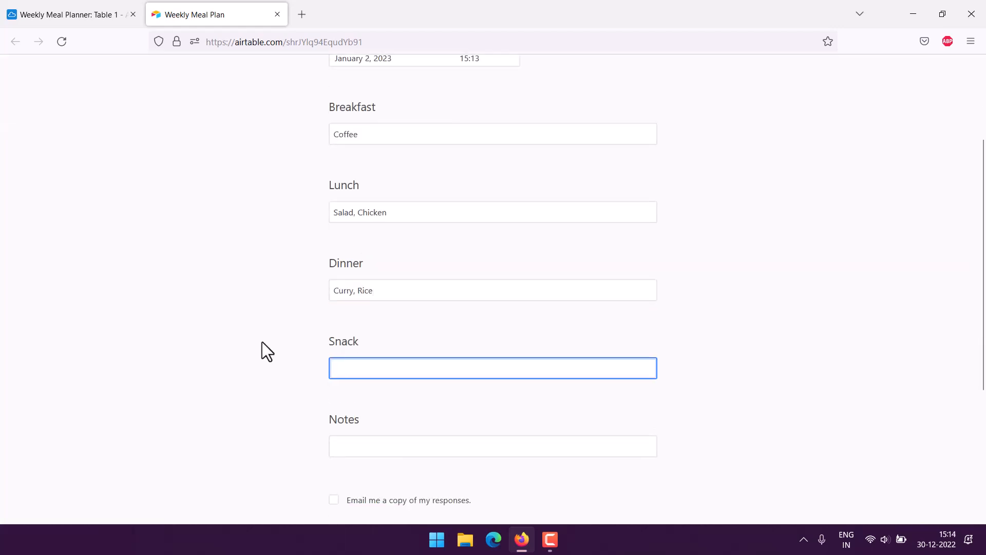
text(Chips)
scroll(353, 318, down, 3)
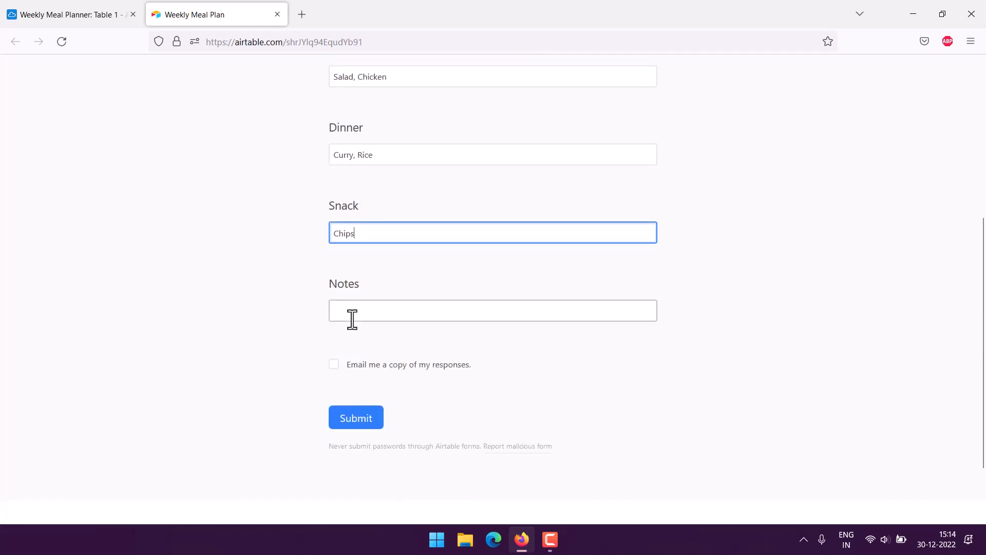
click(356, 310)
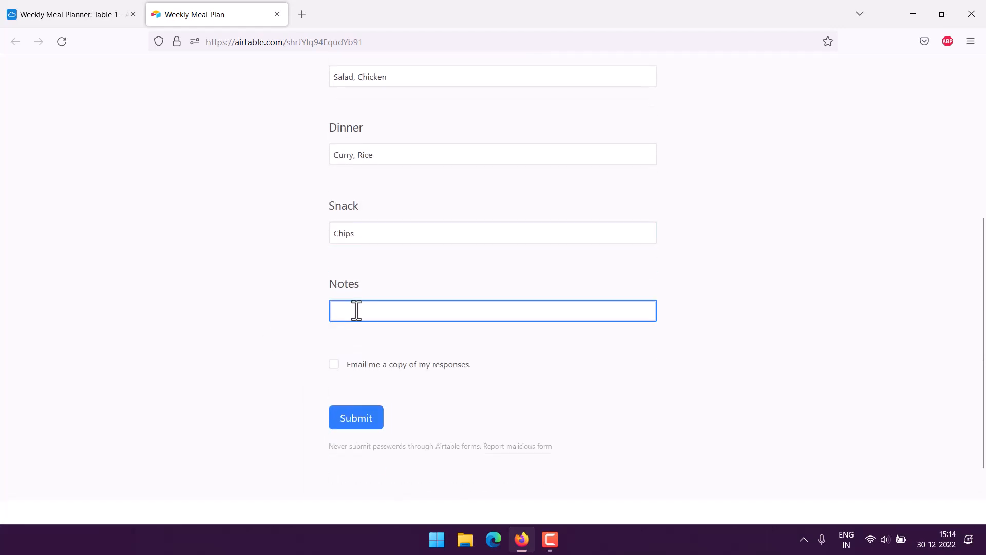
text(Change in menu)
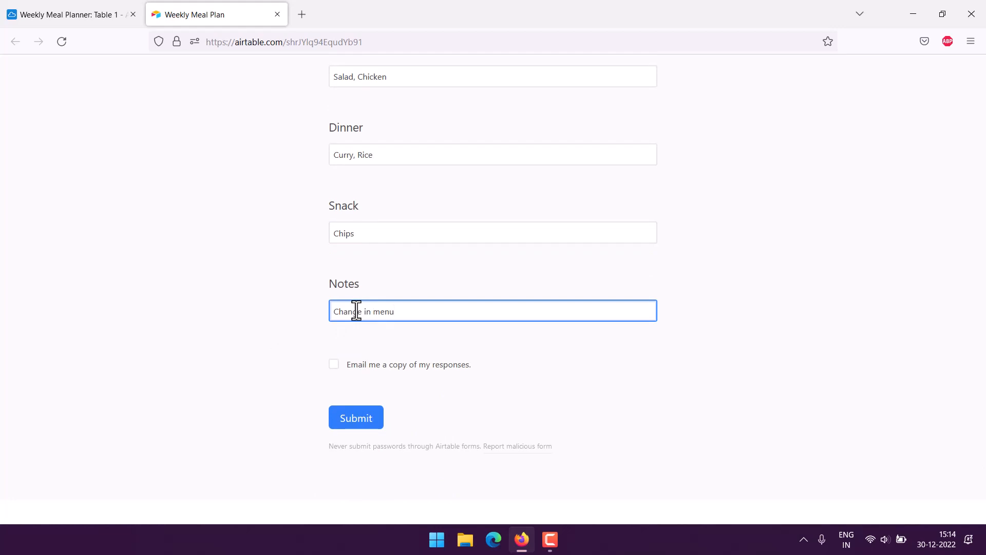
click(343, 422)
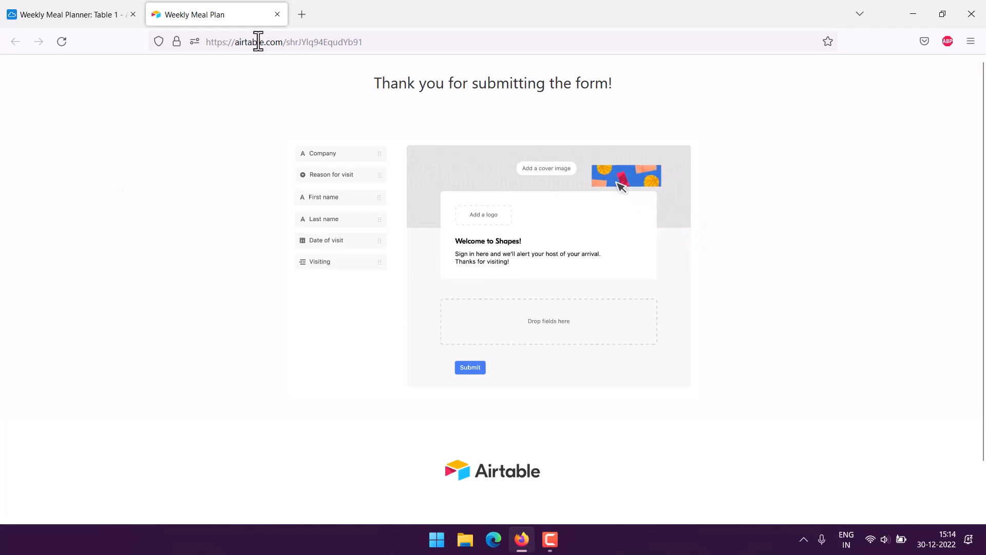
- Close the form tab and switch back to Grid view to see record 4
click(279, 17)
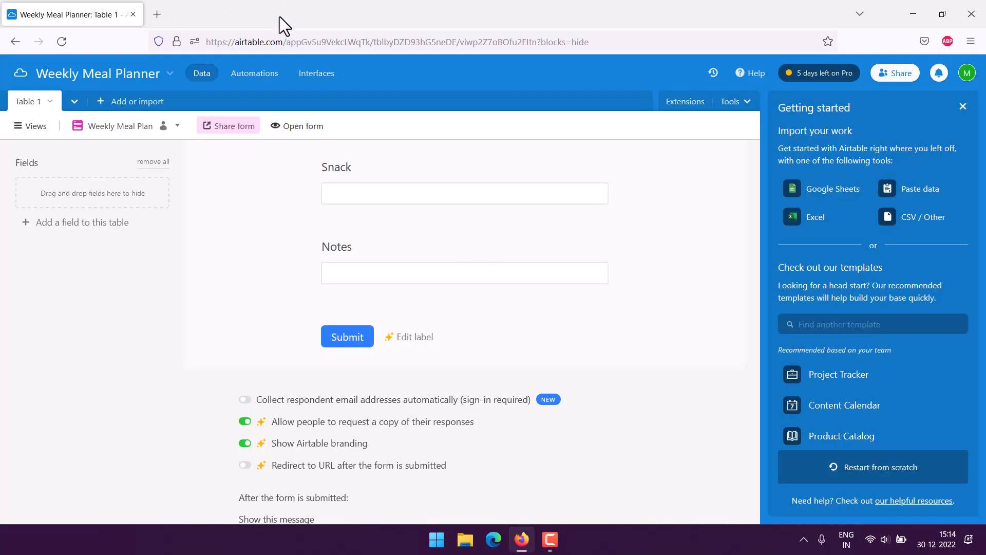
click(23, 126)
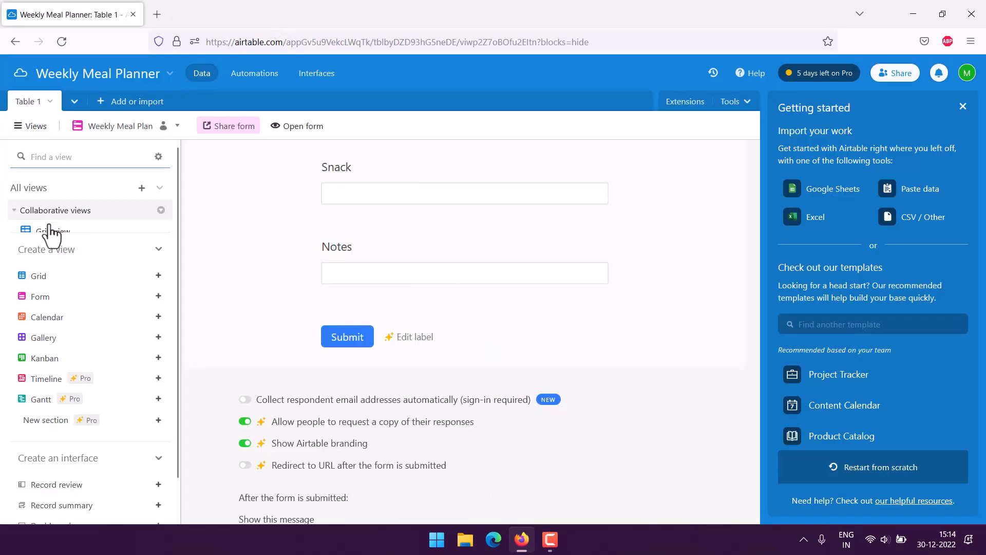
click(51, 231)
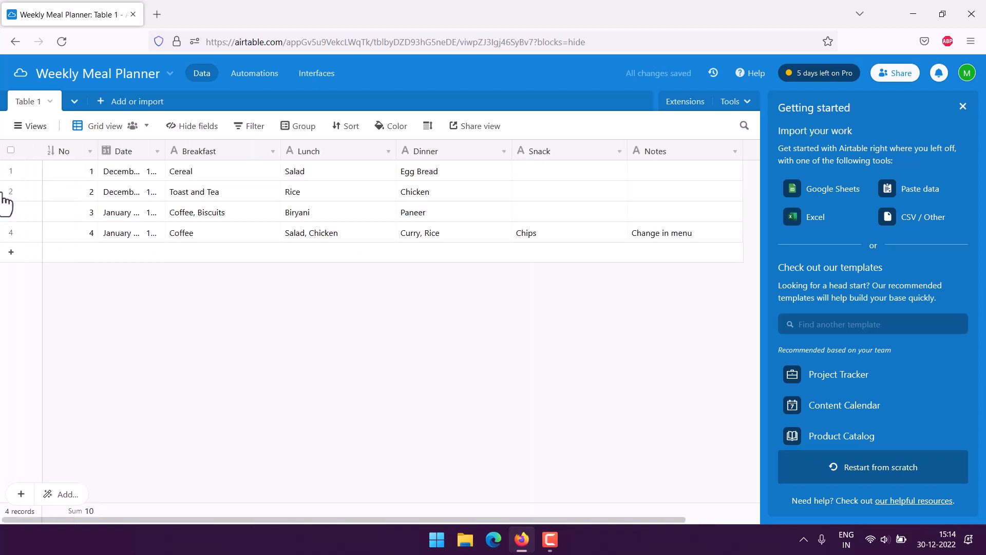